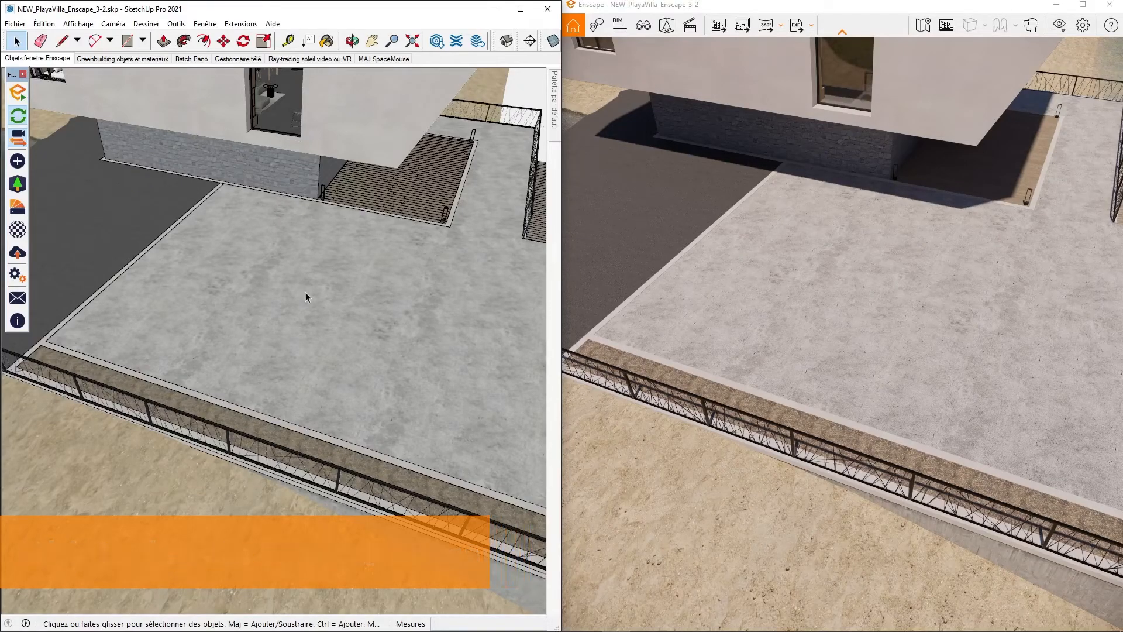
# Insert the small yellow car from the Enscape library's vehicle category onto the dark driveway beside the villa, and close the library.
pyautogui.click(16, 184)
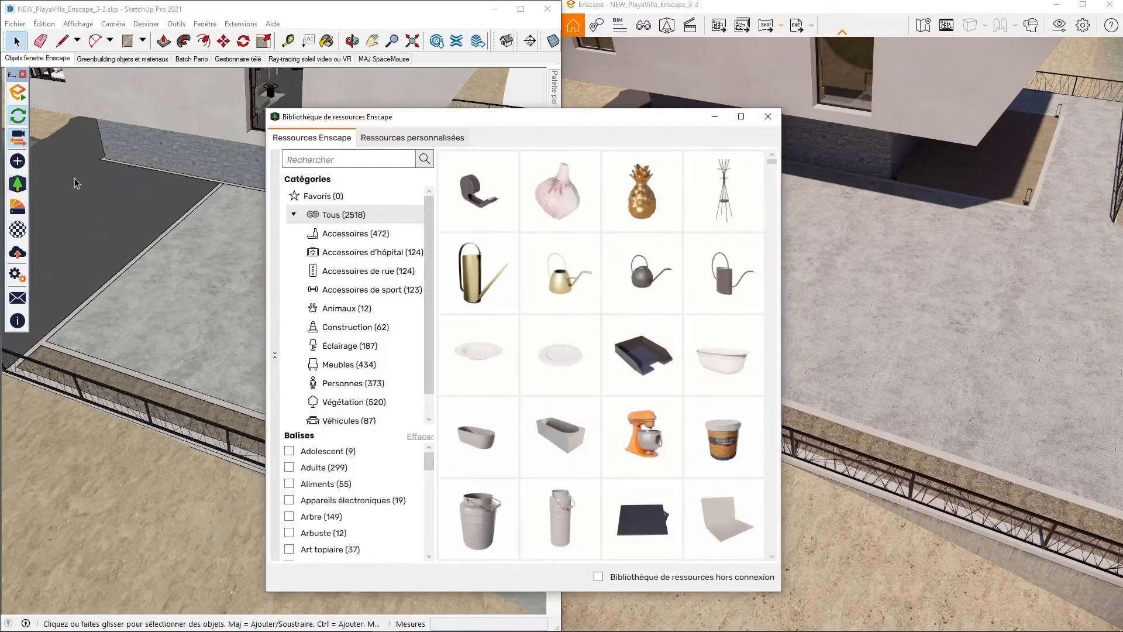
pyautogui.click(345, 420)
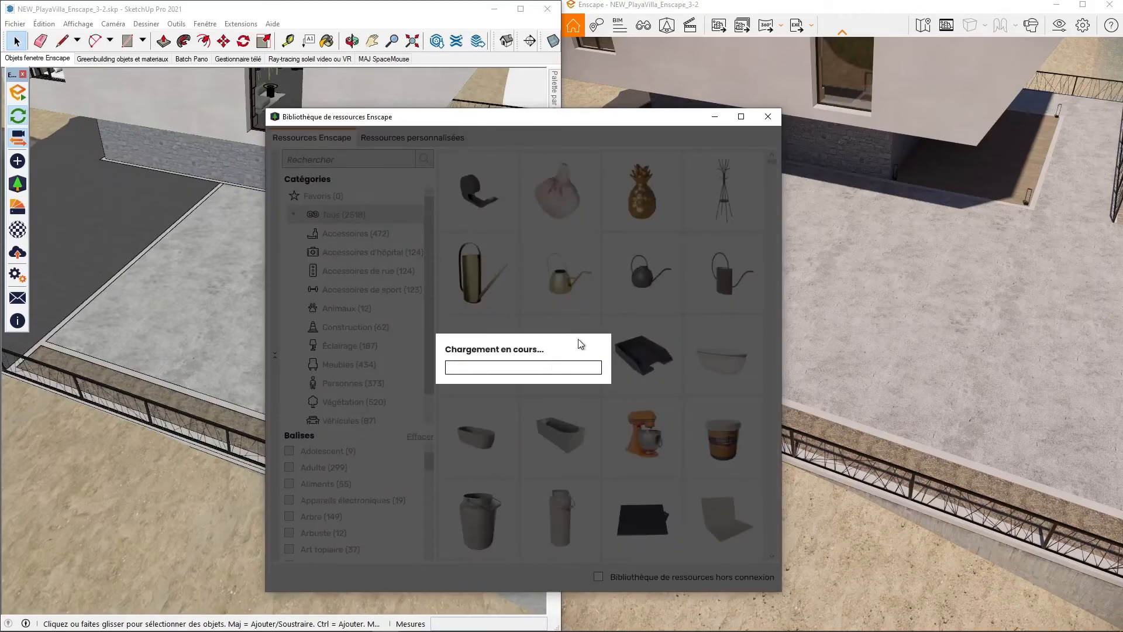
pyautogui.scroll(-3, 701, 374)
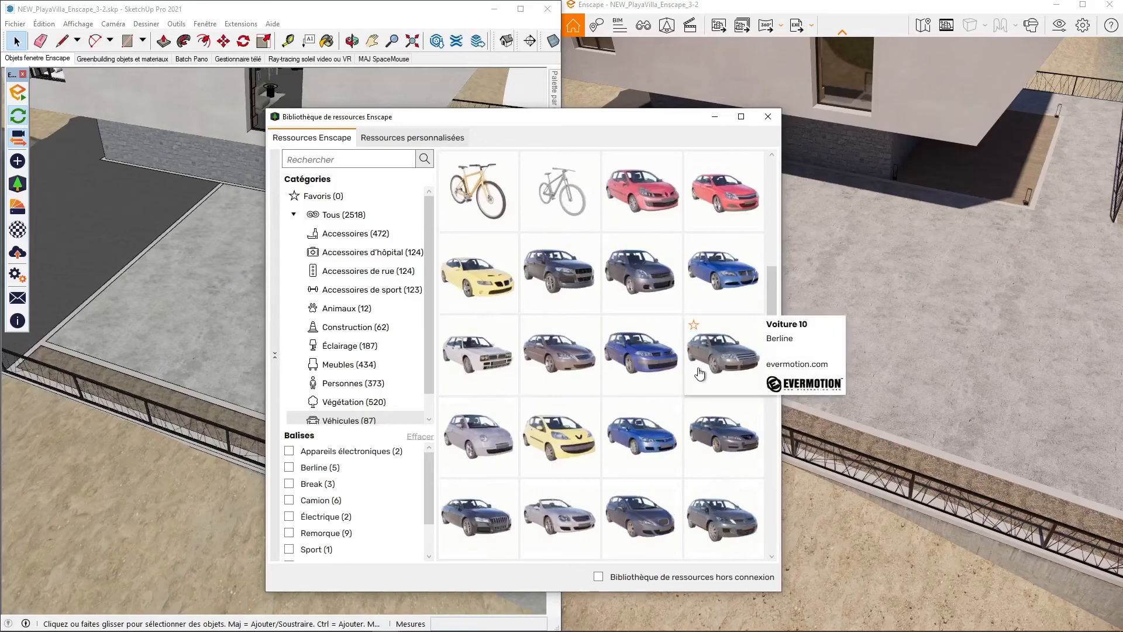
pyautogui.click(560, 365)
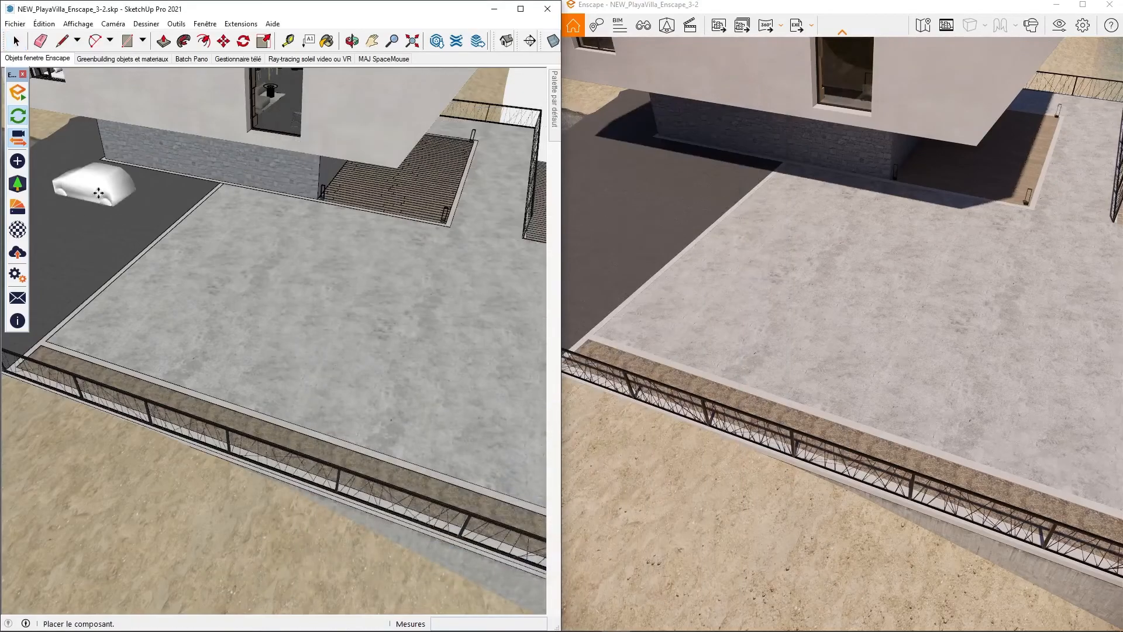
pyautogui.click(136, 203)
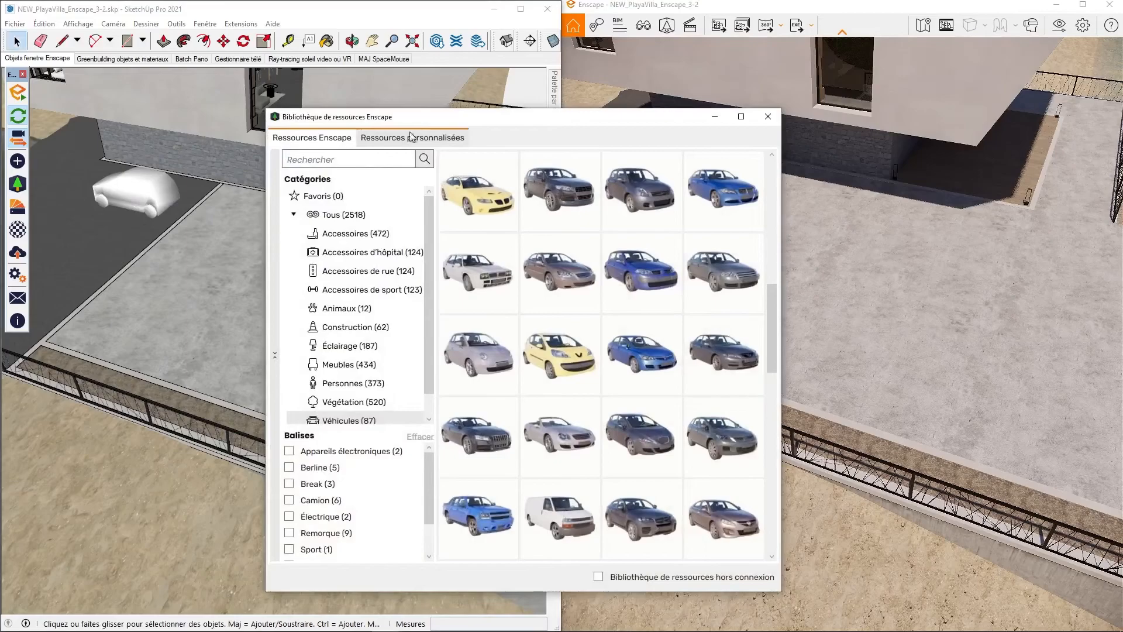
pyautogui.click(768, 117)
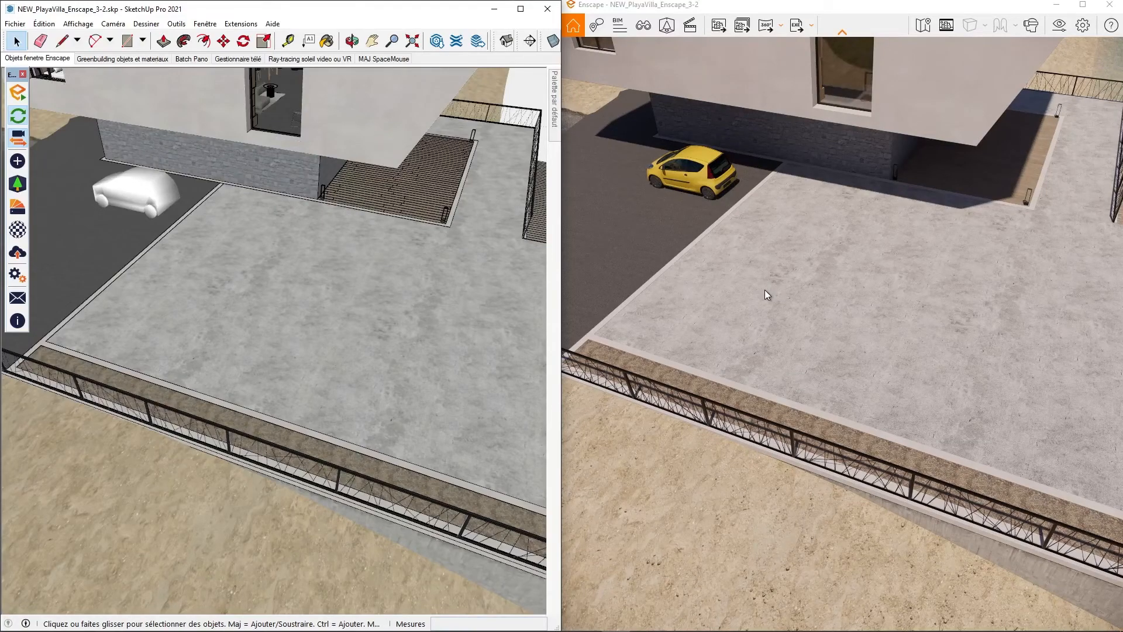
# In the maximized Enscape window, place a blue car from the vehicle category on the driveway next to the yellow car.
pyautogui.click(1083, 5)
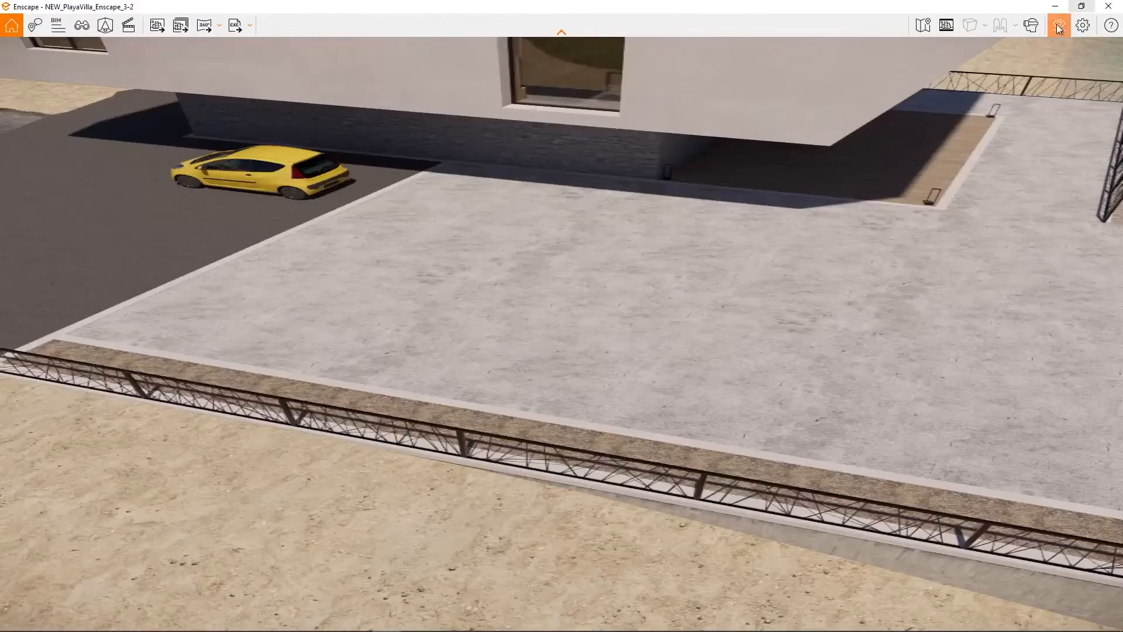
pyautogui.scroll(-5, 767, 237)
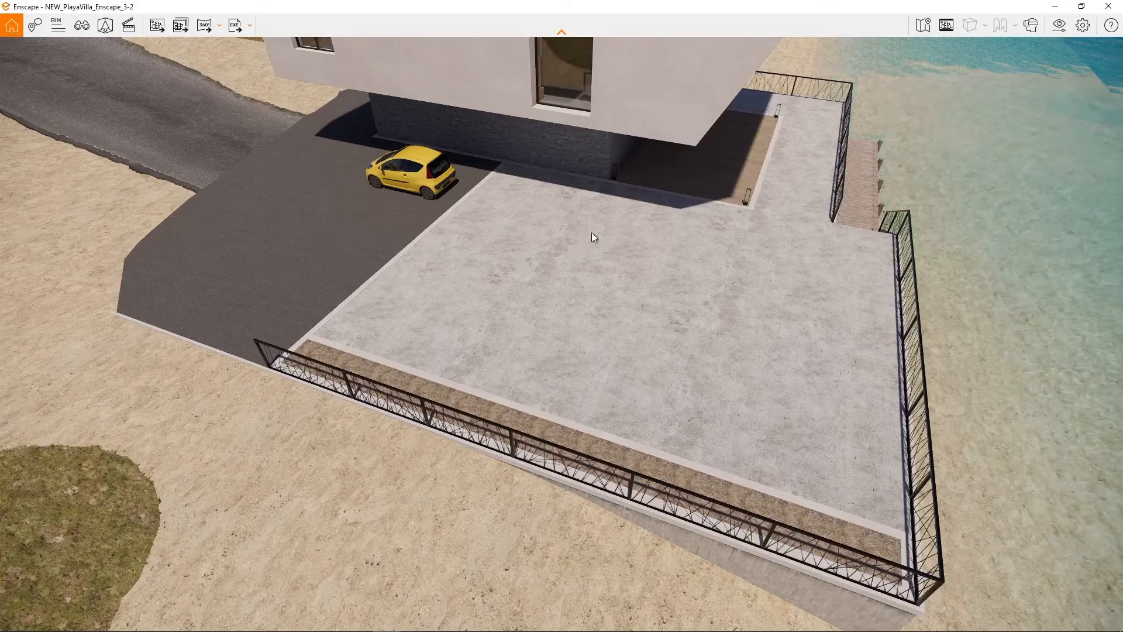
pyautogui.click(106, 26)
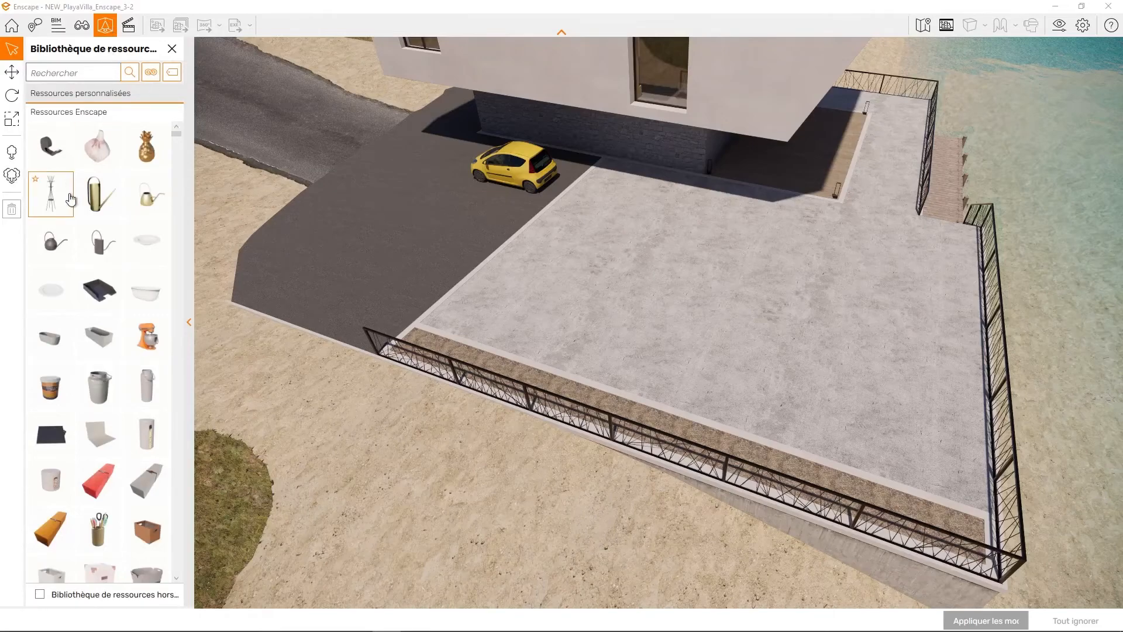
pyautogui.click(151, 71)
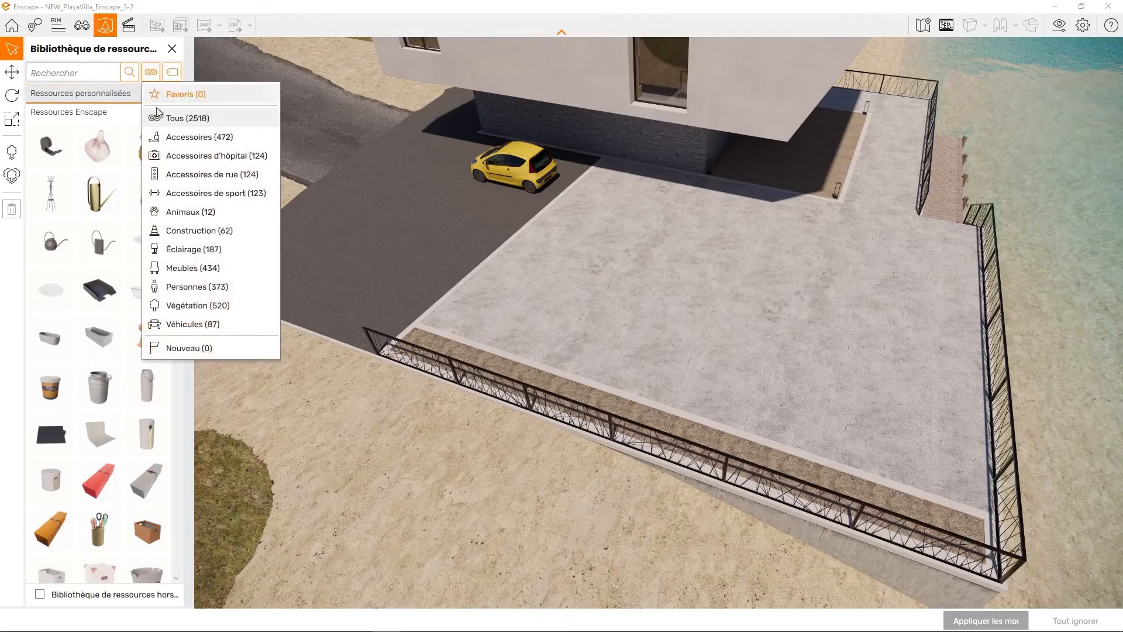
pyautogui.click(193, 326)
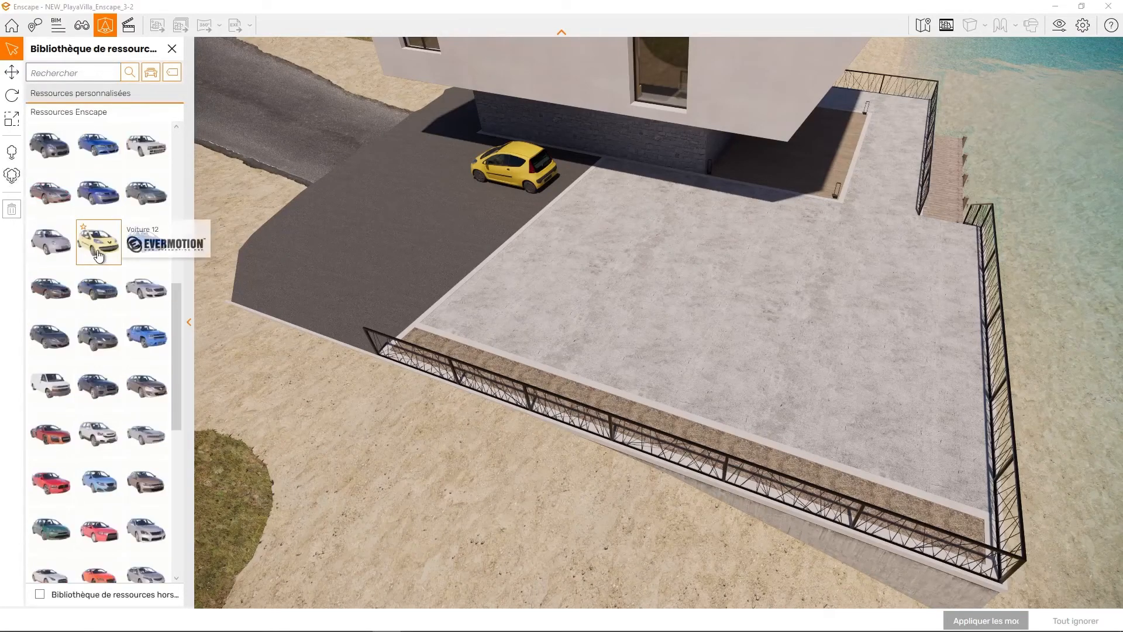
pyautogui.click(146, 241)
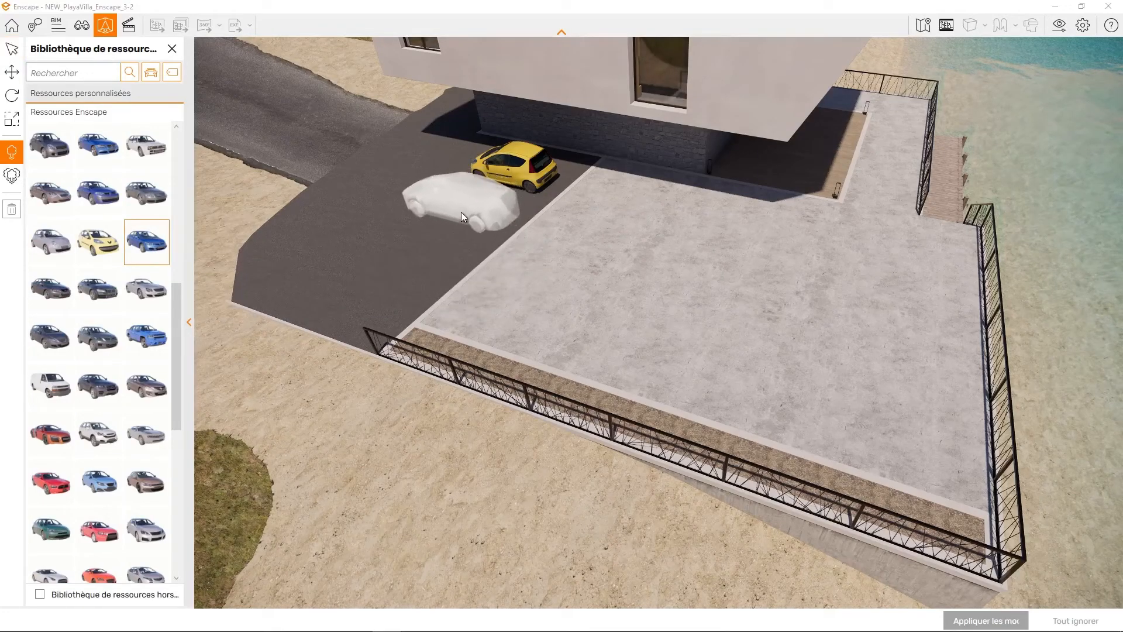
pyautogui.click(461, 213)
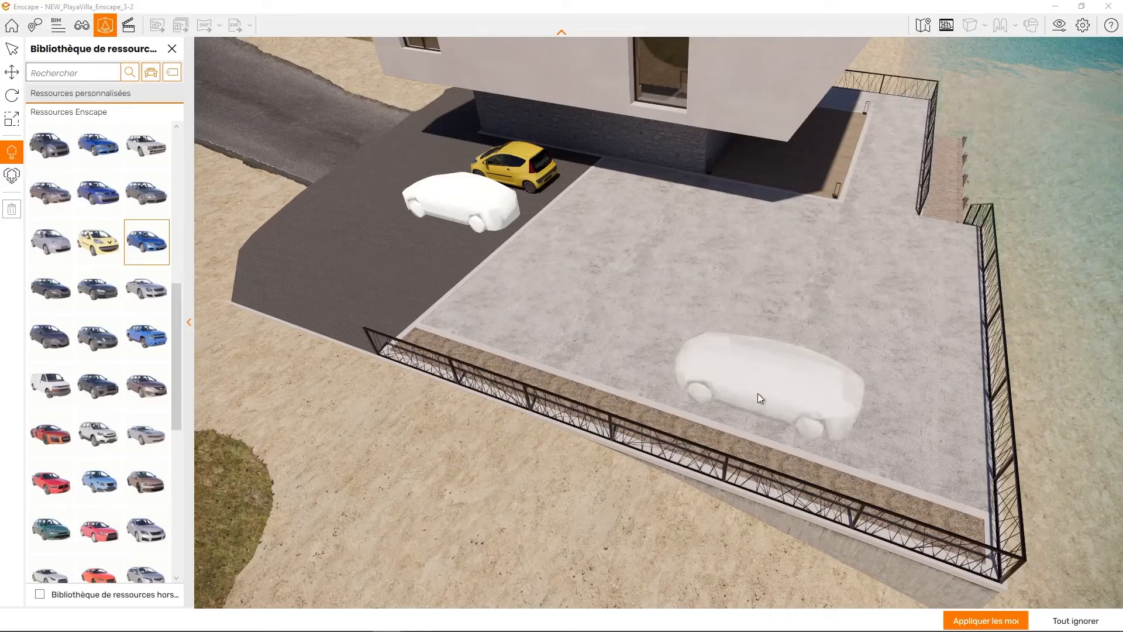
pyautogui.press('Escape')
# Switch the asset library to the Végétation category and search it for "palmier", with the grassy dune beyond the driveway in view.
pyautogui.moveTo(753, 319); pyautogui.dragTo(468, 298, button='right')
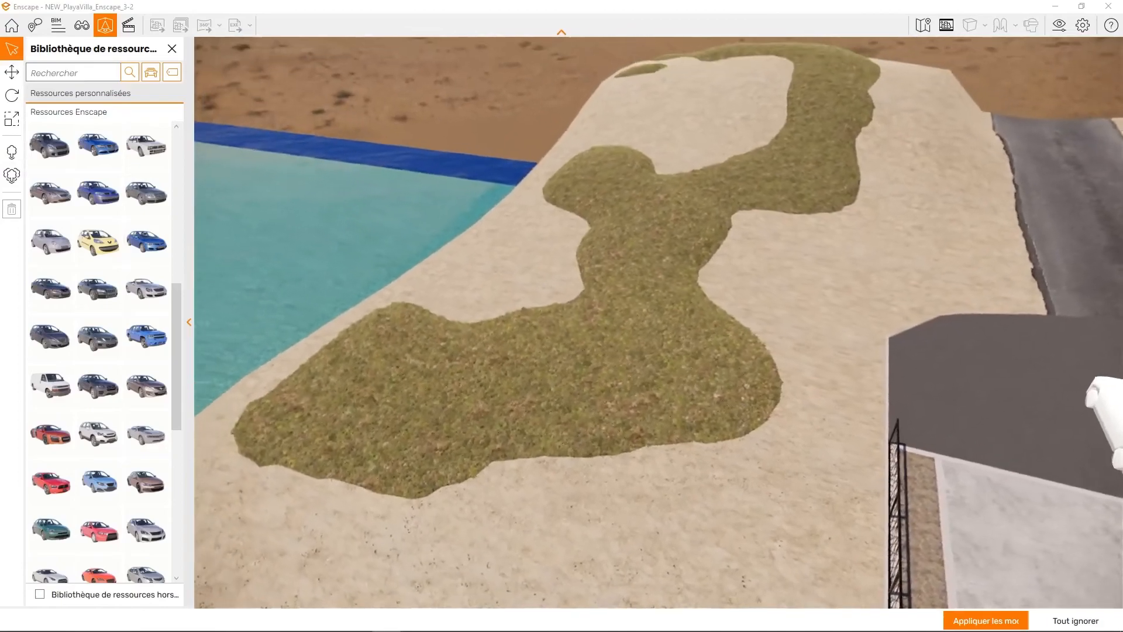
pyautogui.click(152, 72)
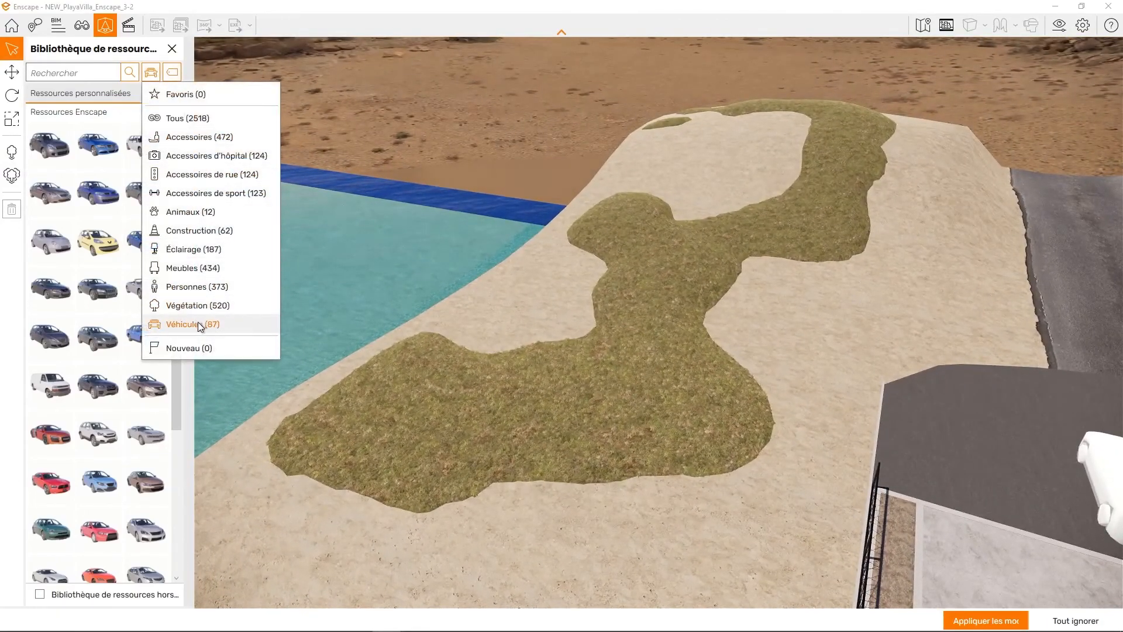
pyautogui.click(193, 306)
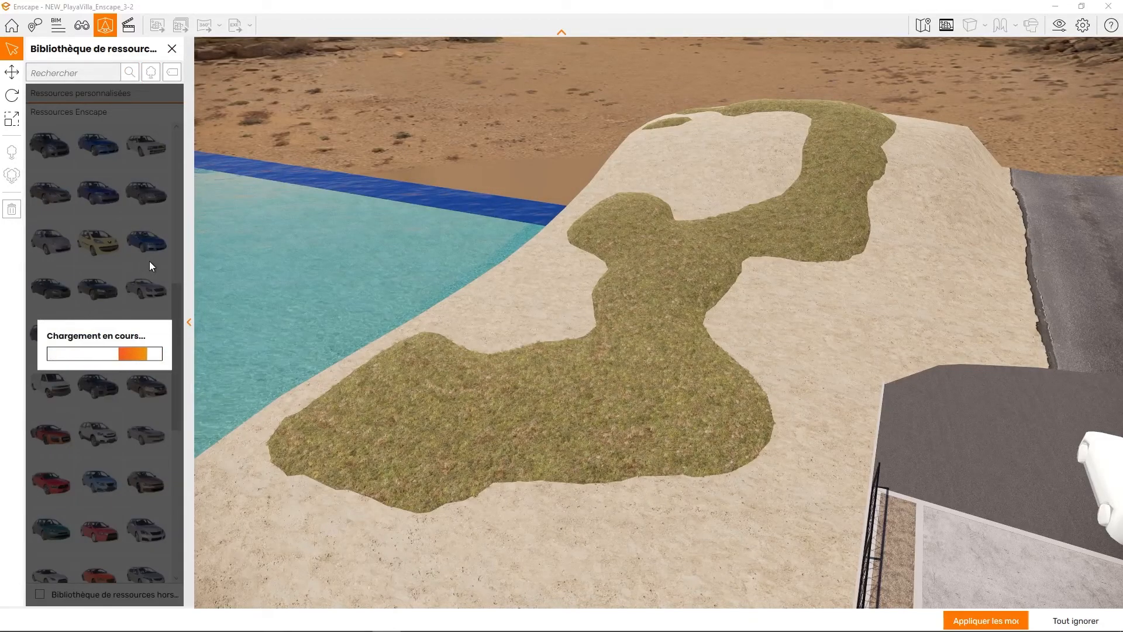
pyautogui.click(55, 75)
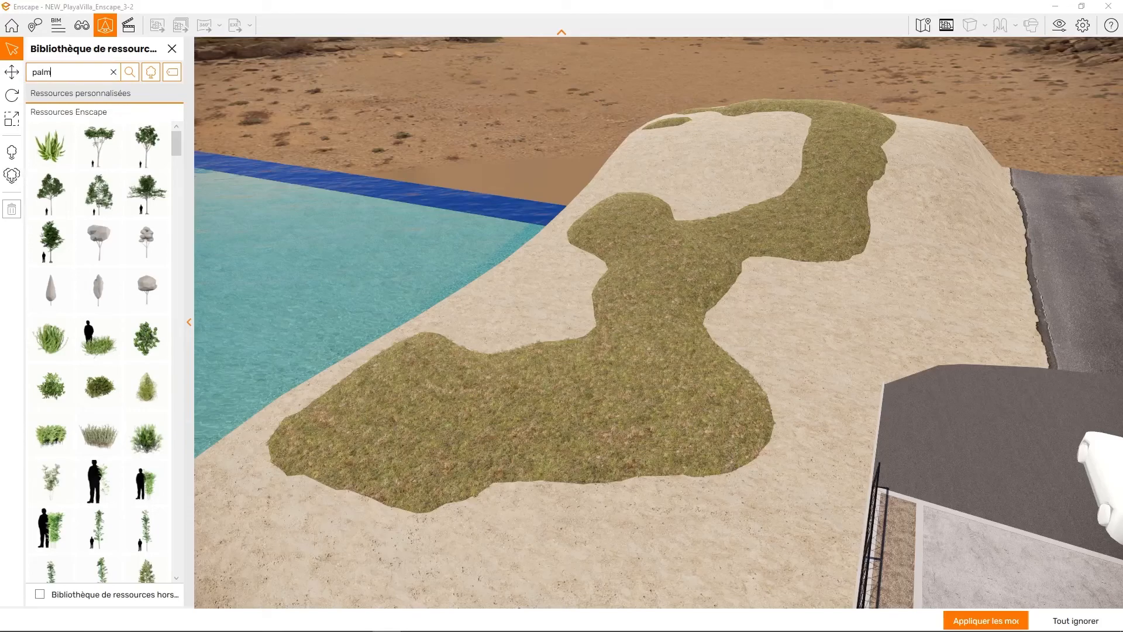
pyautogui.press('Return')
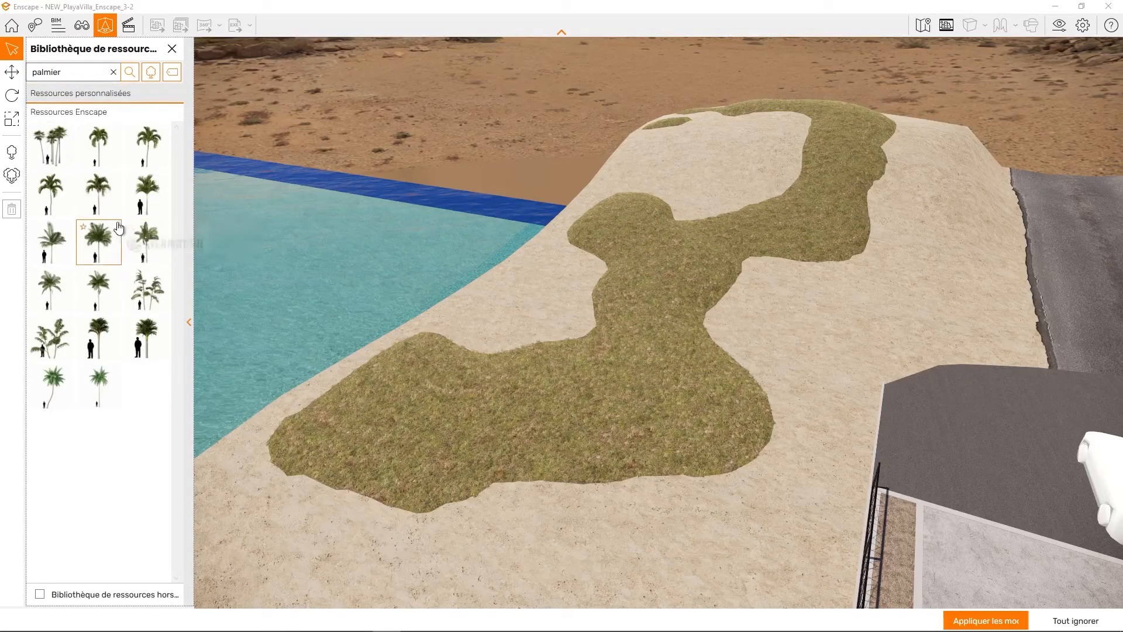
# Place six copies of a curved-trunk palm tree spread across the grassy areas of the dune, and end the placement.
pyautogui.click(98, 207)
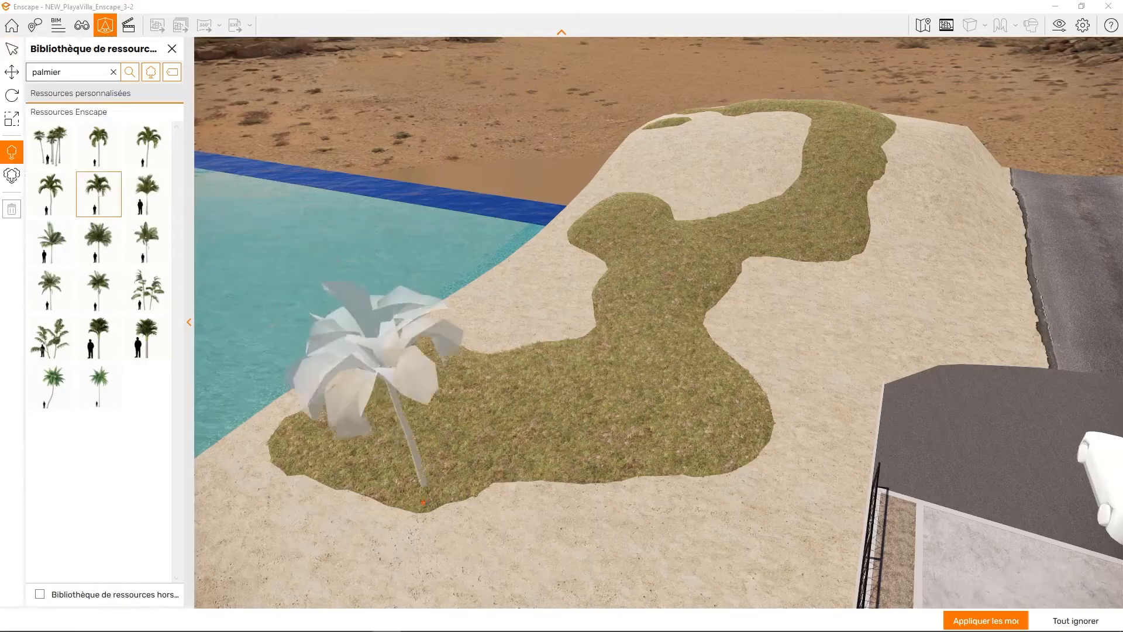
pyautogui.click(320, 435)
pyautogui.click(429, 368)
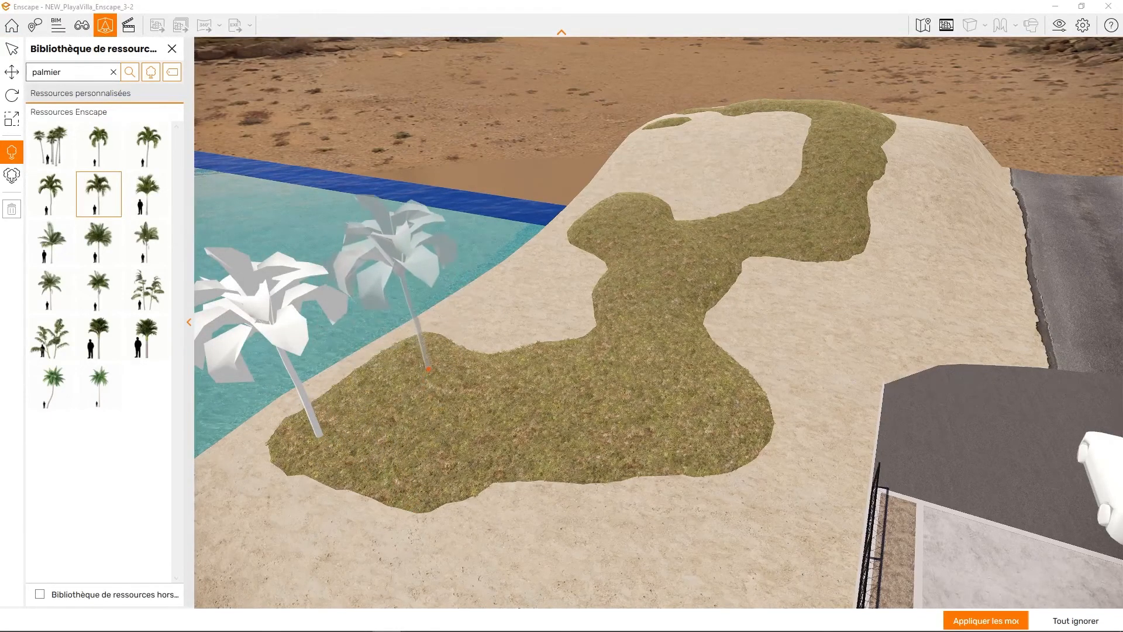
pyautogui.click(644, 431)
pyautogui.click(632, 219)
pyautogui.click(800, 237)
pyautogui.click(870, 119)
pyautogui.press('Escape')
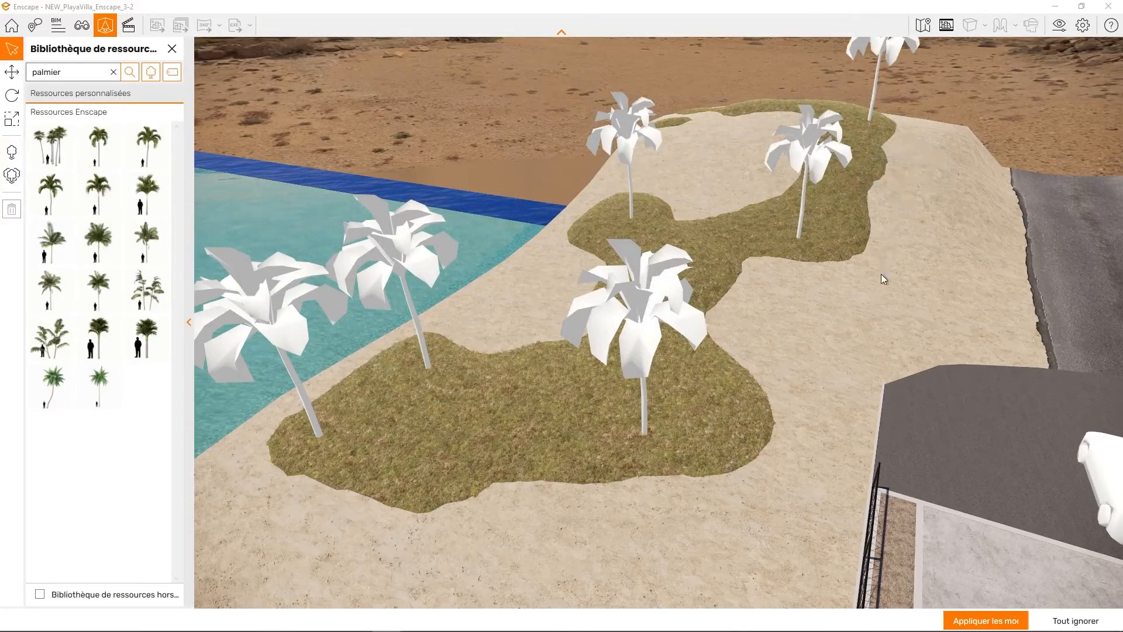
# Apply the pending blue car and palm tree placements to the model and view the rendered result.
pyautogui.moveTo(775, 436); pyautogui.dragTo(819, 404)
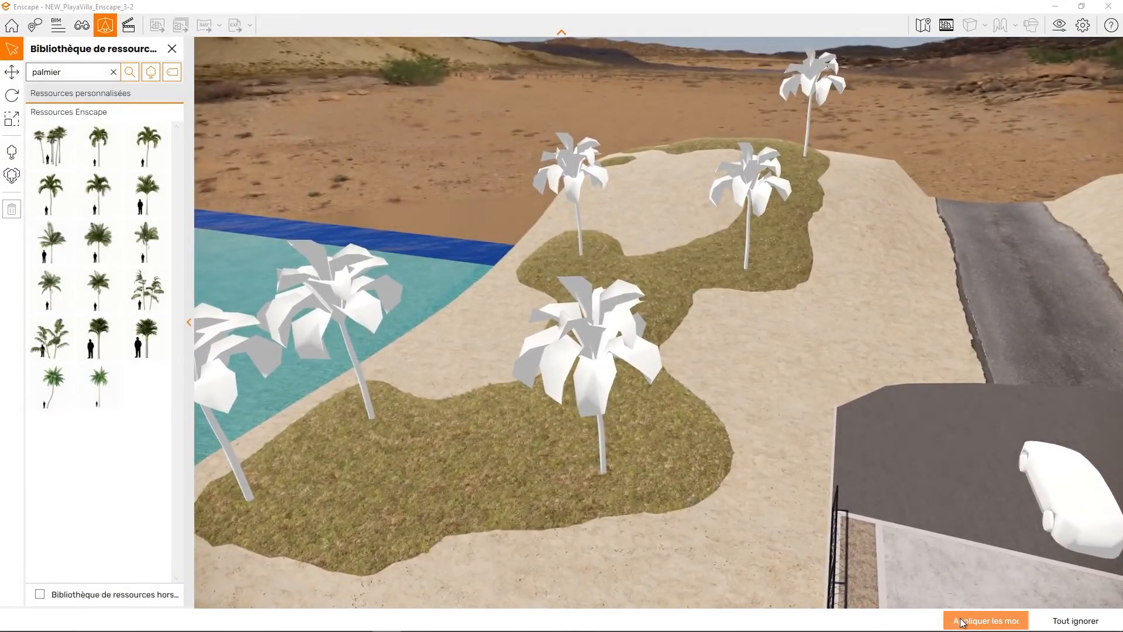
pyautogui.click(962, 621)
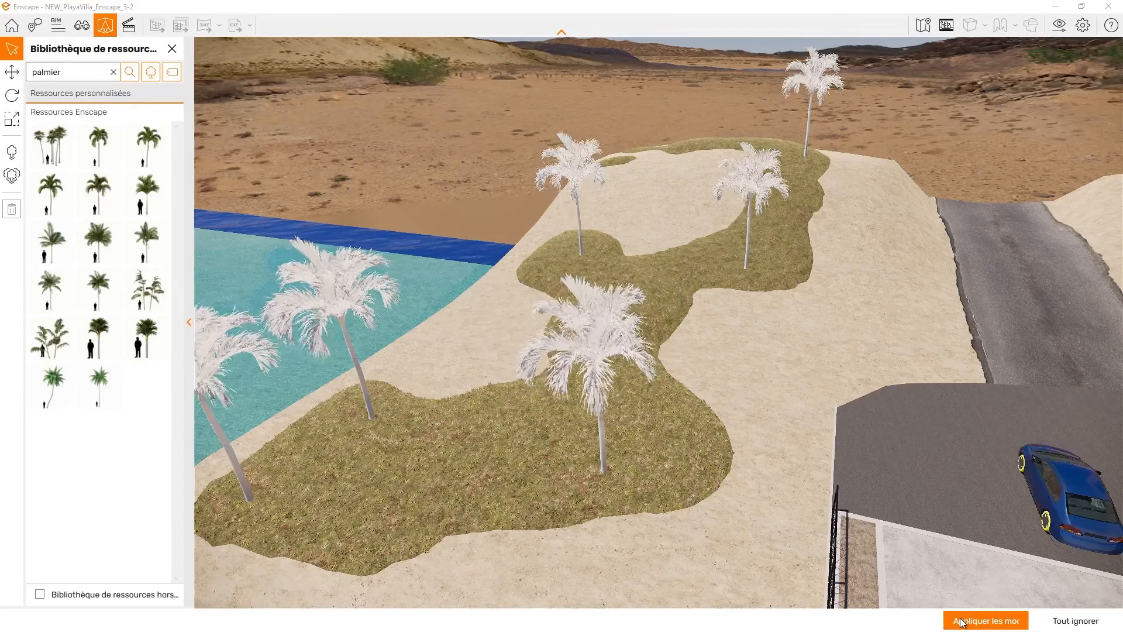
pyautogui.moveTo(705, 389); pyautogui.dragTo(936, 430)
pyautogui.moveTo(362, 73); pyautogui.dragTo(502, 77)
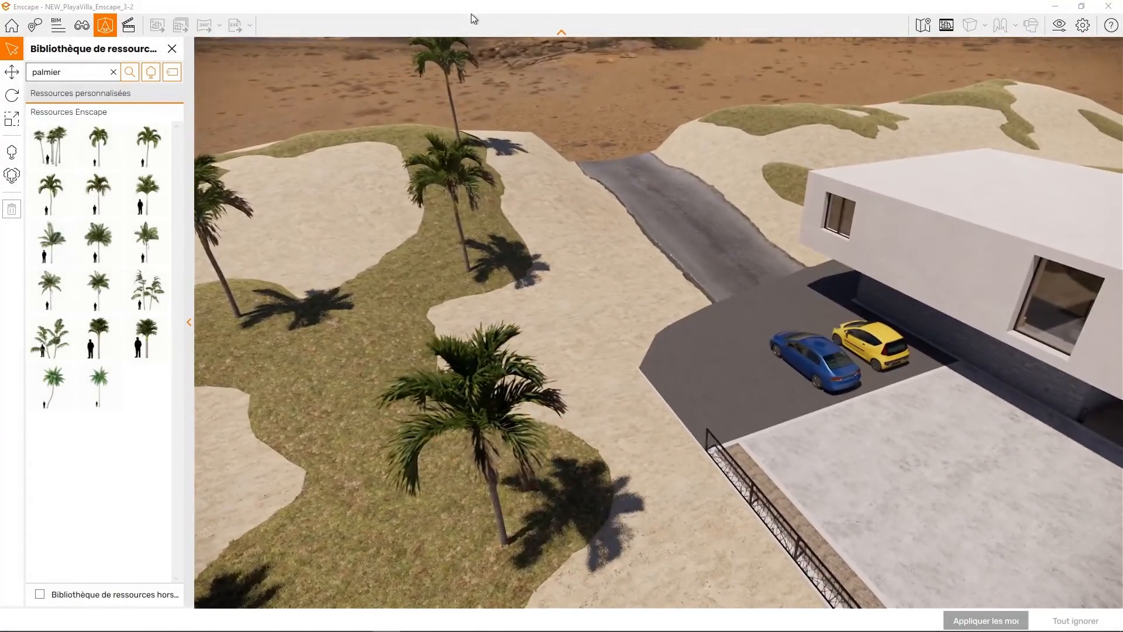
# Restore the side-by-side windows and examine the two cars and the terrace in SketchUp against the synchronized Enscape view.
pyautogui.doubleClick(452, 12)
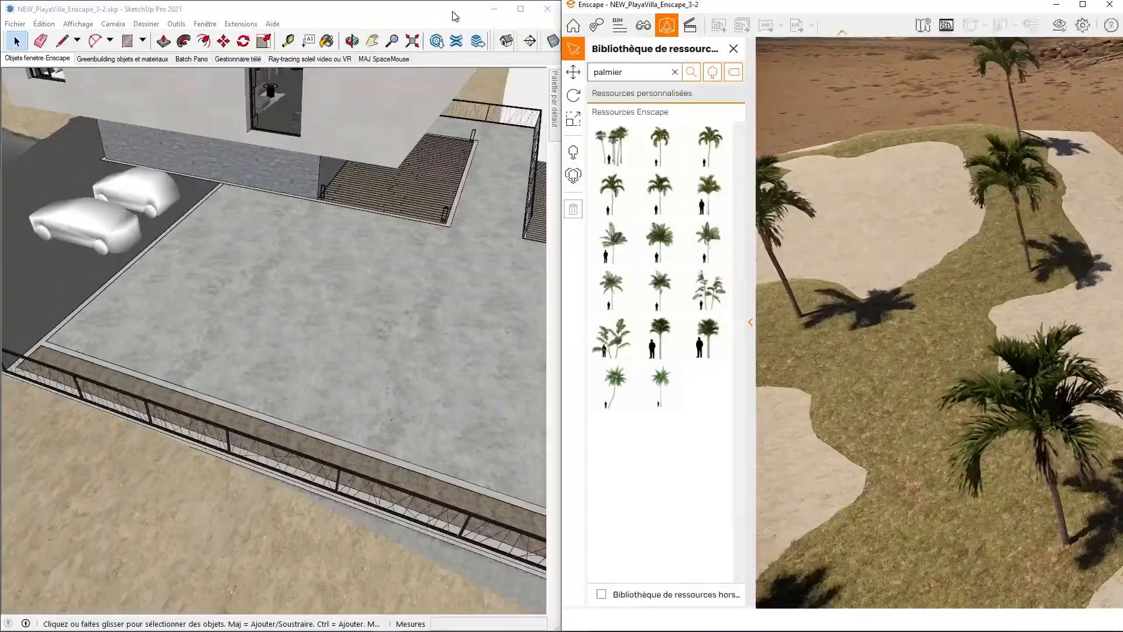
pyautogui.moveTo(297, 294)
pyautogui.mouseDown(button='middle')
pyautogui.moveTo(87, 273)
pyautogui.moveTo(447, 311)
pyautogui.moveTo(296, 322)
pyautogui.moveTo(416, 345)
pyautogui.moveTo(323, 293)
pyautogui.moveTo(231, 194)
pyautogui.moveTo(182, 185)
pyautogui.mouseUp(button='middle')
pyautogui.scroll(-4, 450, 310)
pyautogui.moveTo(260, 372)
pyautogui.mouseDown(button='middle')
pyautogui.moveTo(293, 402)
pyautogui.moveTo(389, 430)
pyautogui.mouseUp(button='middle')
pyautogui.keyDown('shift'); pyautogui.moveTo(446, 334); pyautogui.dragTo(272, 352, button='middle'); pyautogui.keyUp('shift')
pyautogui.scroll(6, 258, 316)
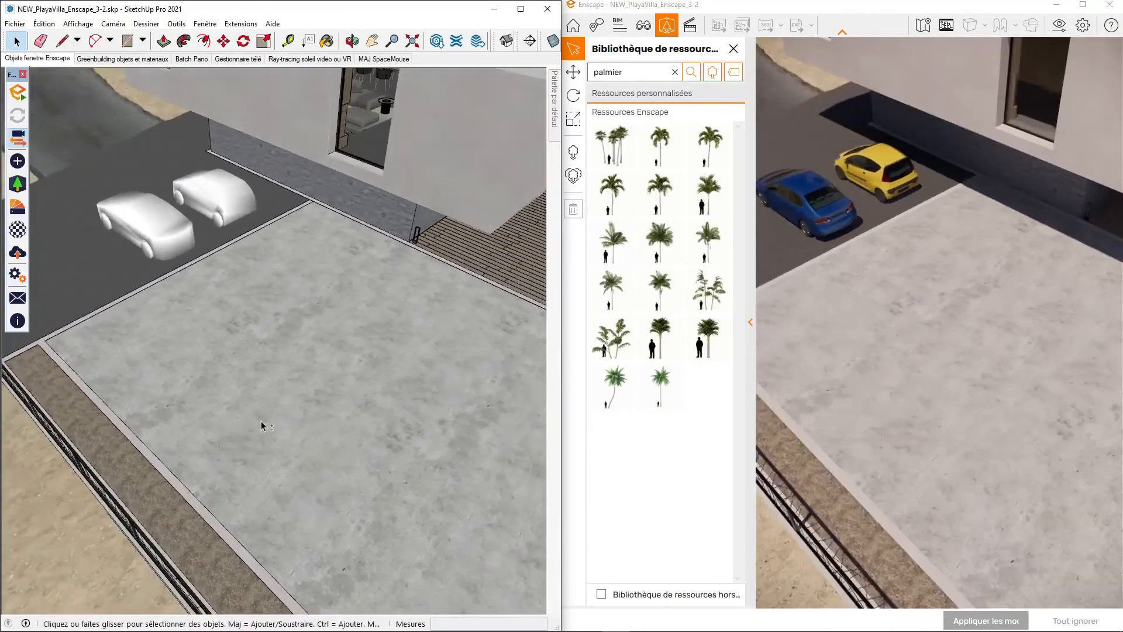
pyautogui.keyDown('shift'); pyautogui.moveTo(261, 420); pyautogui.dragTo(282, 359, button='middle'); pyautogui.keyUp('shift')
pyautogui.scroll(-3, 282, 359)
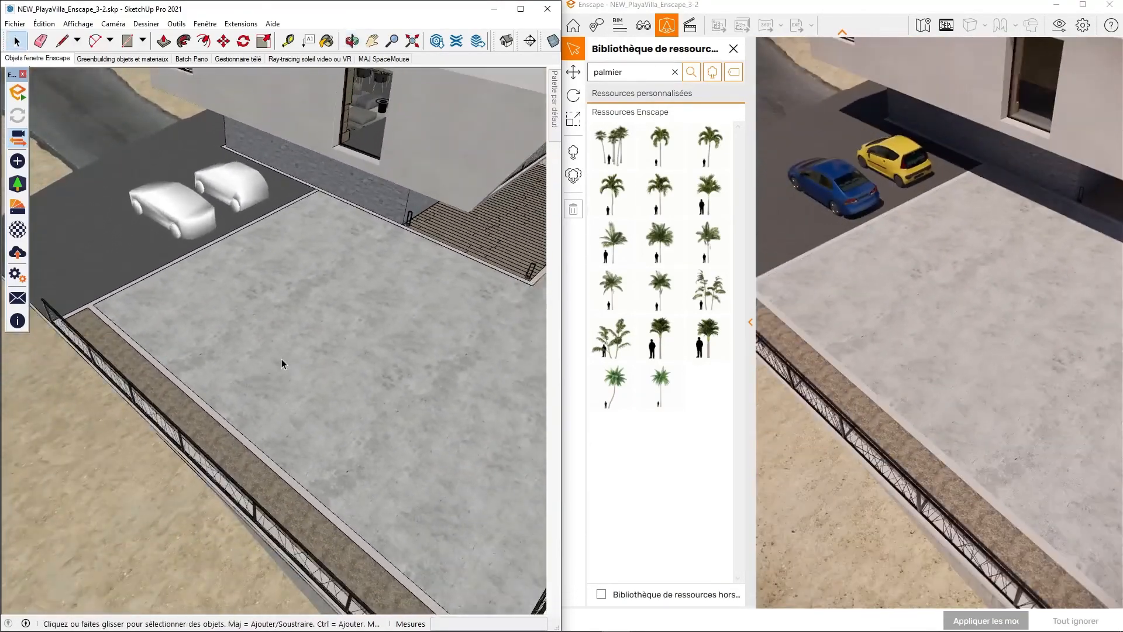
pyautogui.keyDown('shift'); pyautogui.moveTo(279, 408); pyautogui.dragTo(294, 369, button='middle'); pyautogui.keyUp('shift')
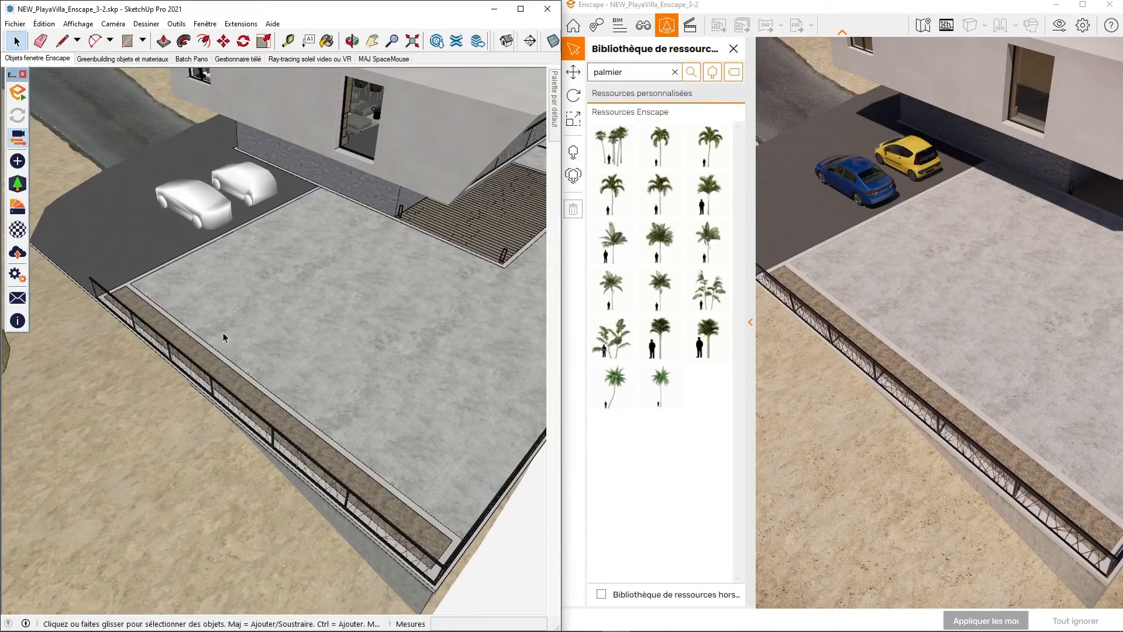
# Maximize the Enscape window, clear the asset search, and bring the empty grass patch on the sand beyond the villa into view.
pyautogui.click(1082, 6)
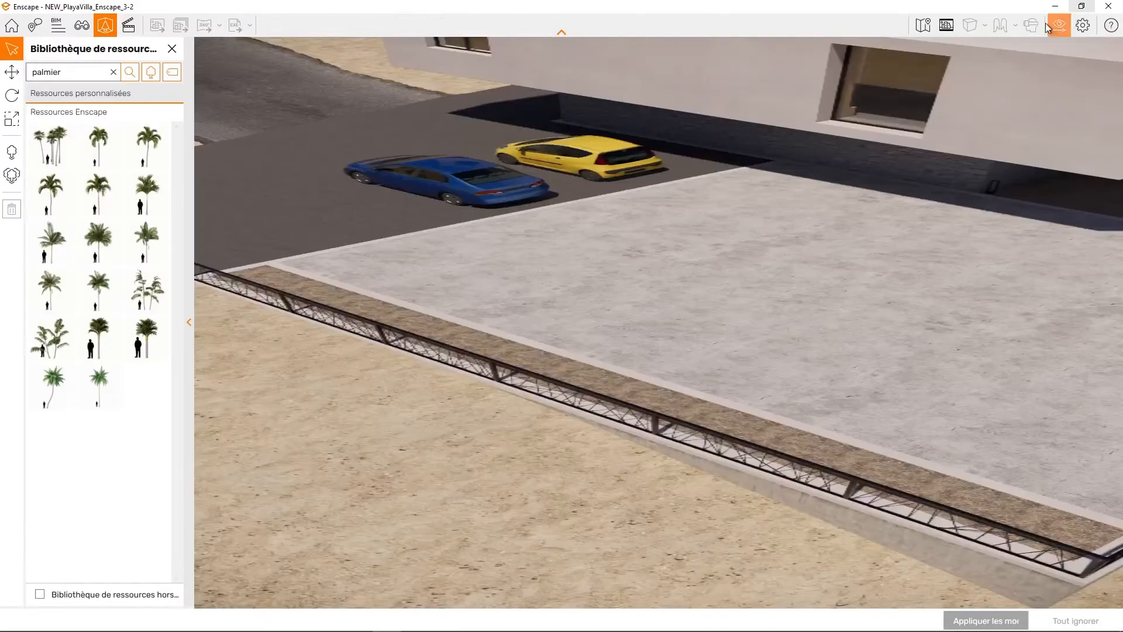
pyautogui.click(156, 163)
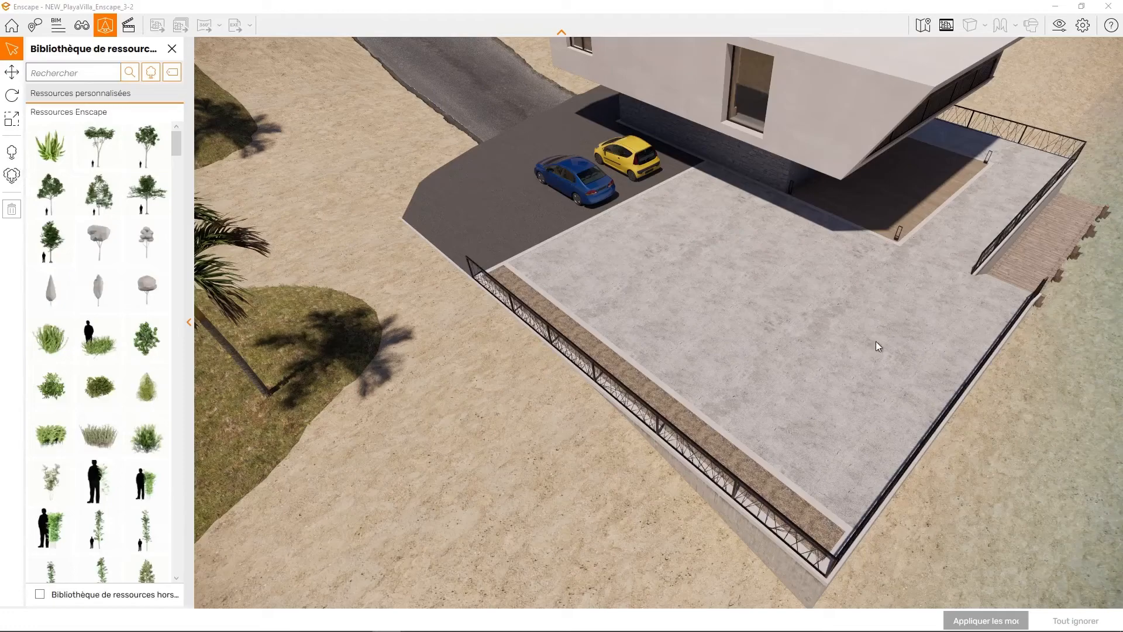
pyautogui.moveTo(876, 363); pyautogui.dragTo(661, 363, button='right')
pyautogui.moveTo(661, 363); pyautogui.dragTo(652, 313)
pyautogui.press('s')
pyautogui.press('d')
pyautogui.press('w')
pyautogui.press('d')
pyautogui.press('d')
pyautogui.press('w')
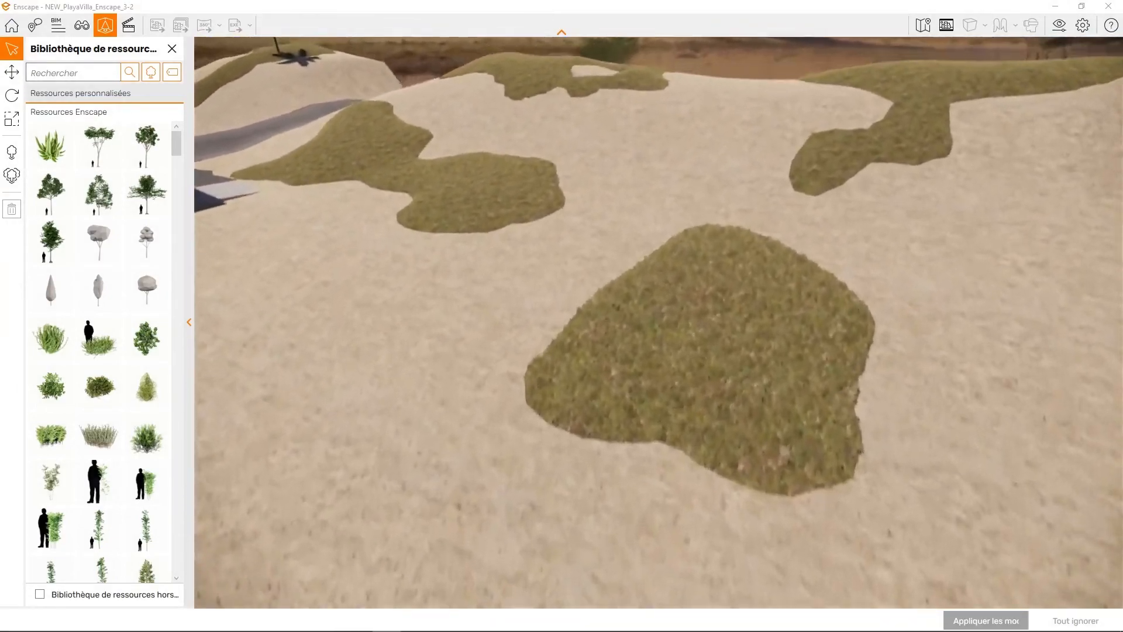
pyautogui.press('s')
pyautogui.moveTo(865, 380); pyautogui.dragTo(807, 363)
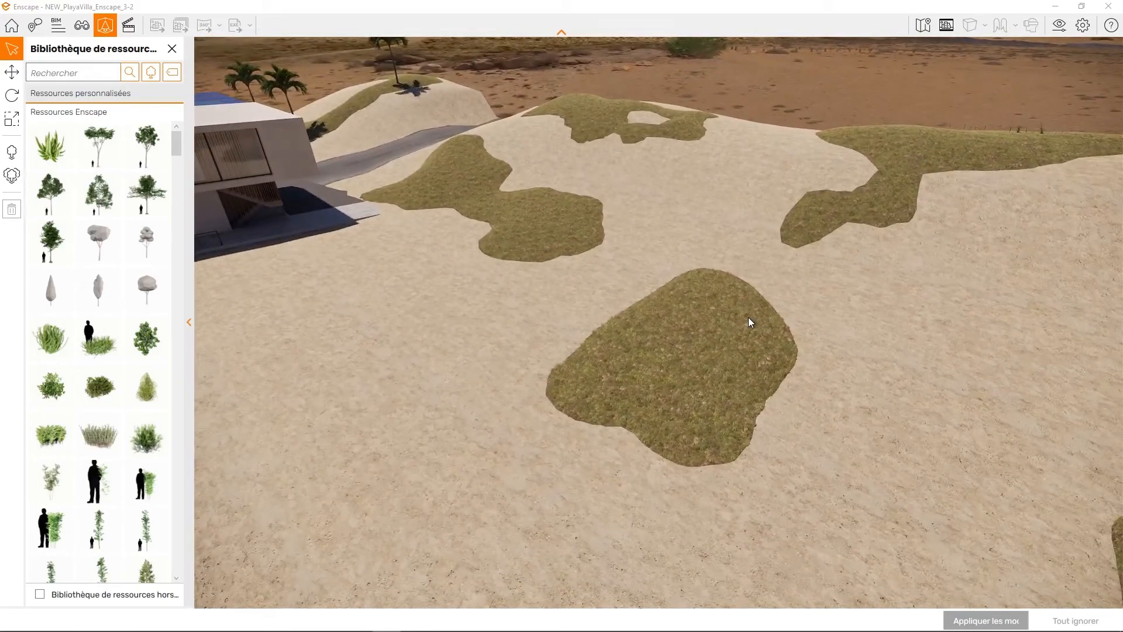
# Start multi-asset placement with a circular area and search the vegetation assets for "palmier".
pyautogui.click(9, 177)
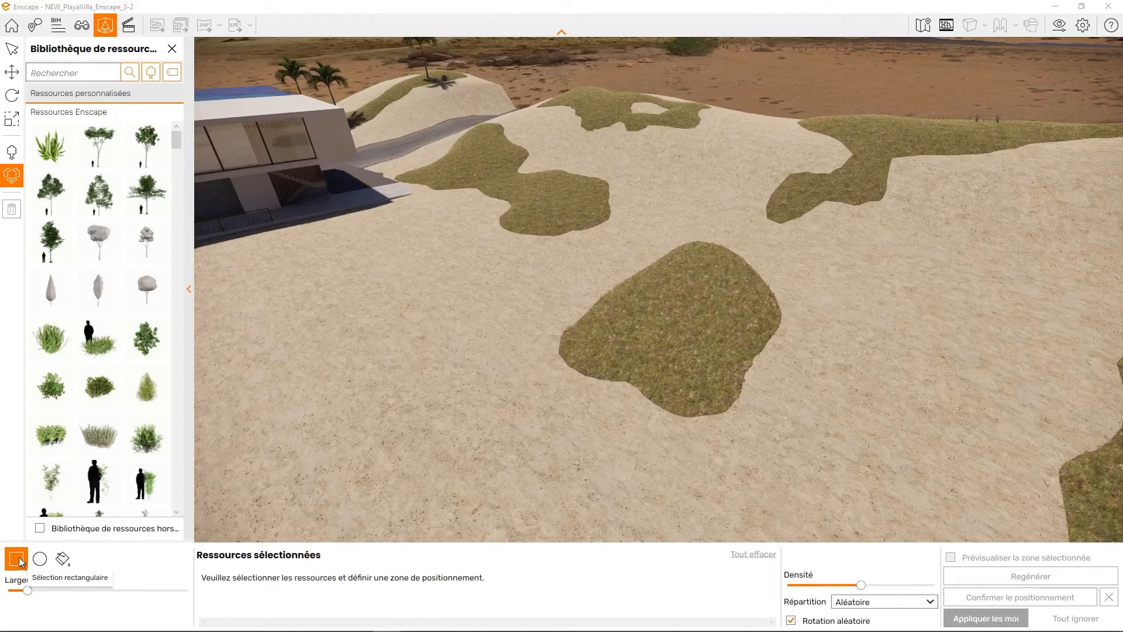
pyautogui.click(40, 559)
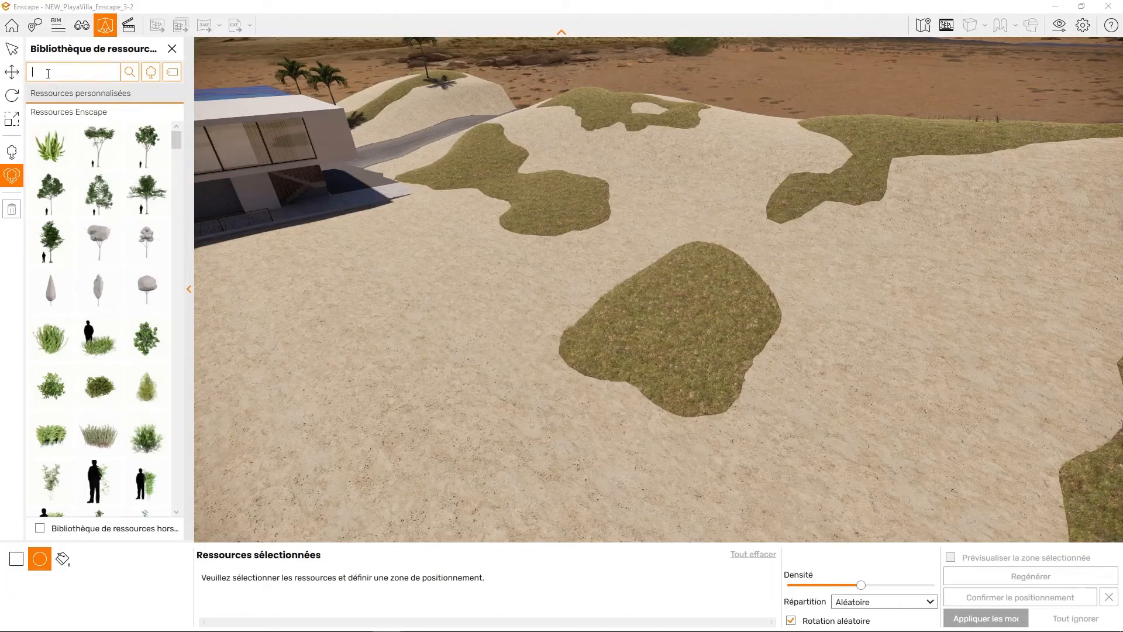
pyautogui.press('Return')
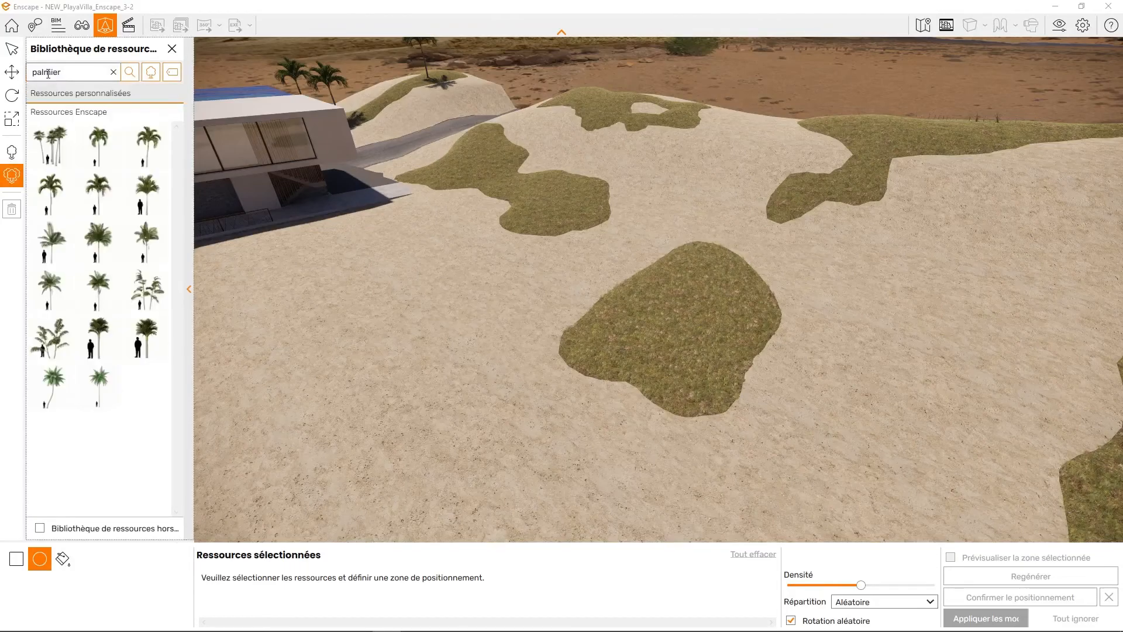
# Choose four palm tree assets and define a large circular placement area centred on the grass patch, extending well onto the surrounding sand.
pyautogui.click(114, 132)
pyautogui.click(162, 131)
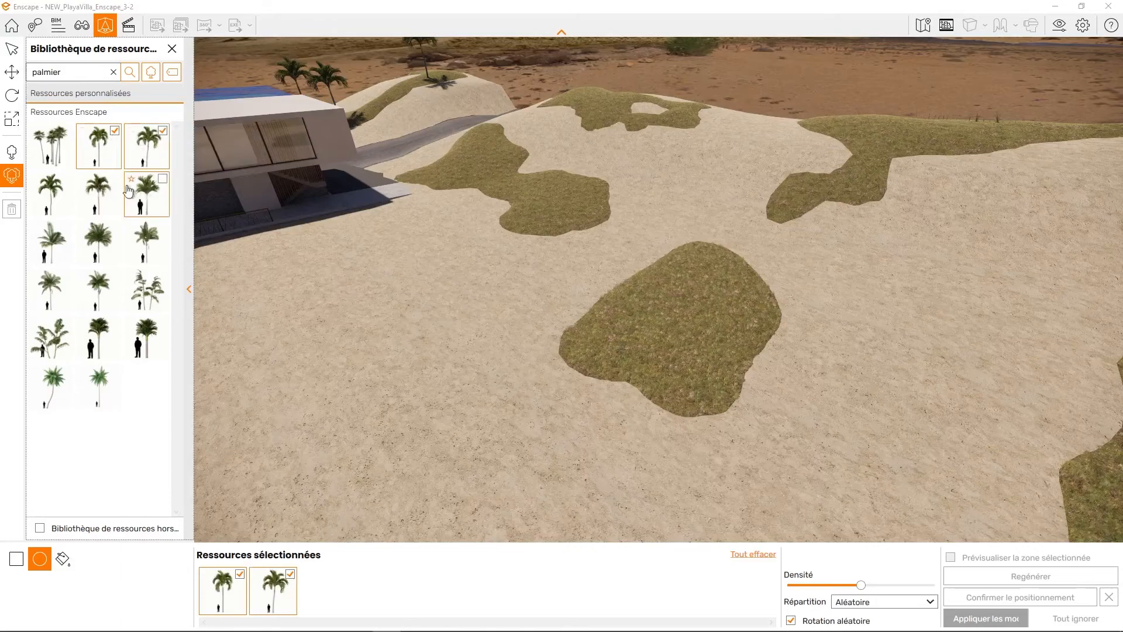
pyautogui.click(66, 179)
pyautogui.click(162, 180)
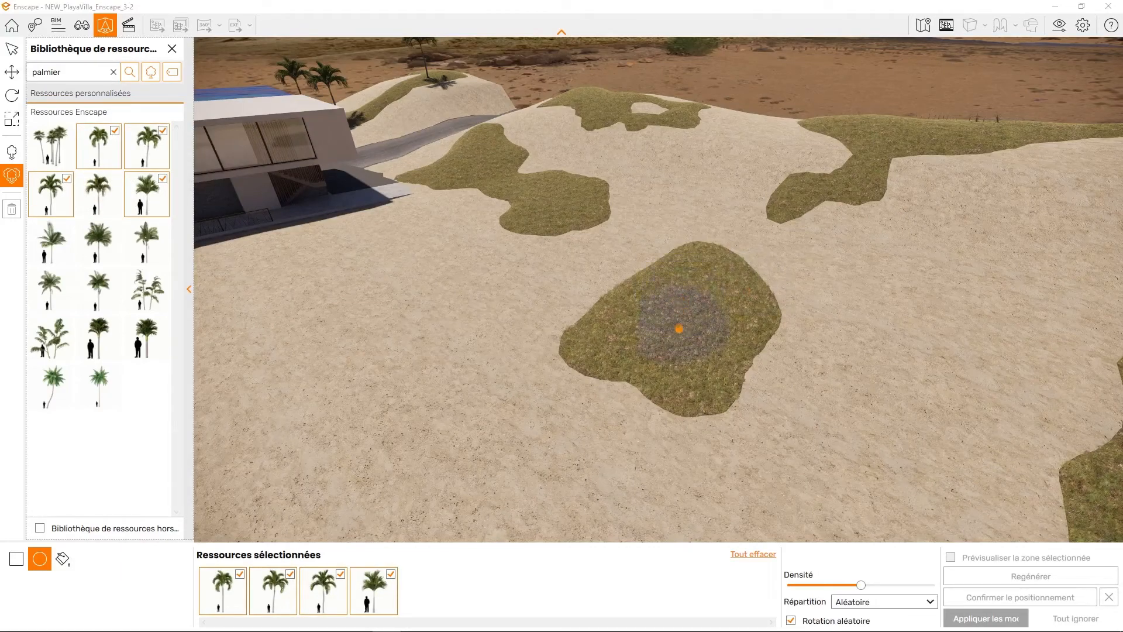
pyautogui.click(676, 319)
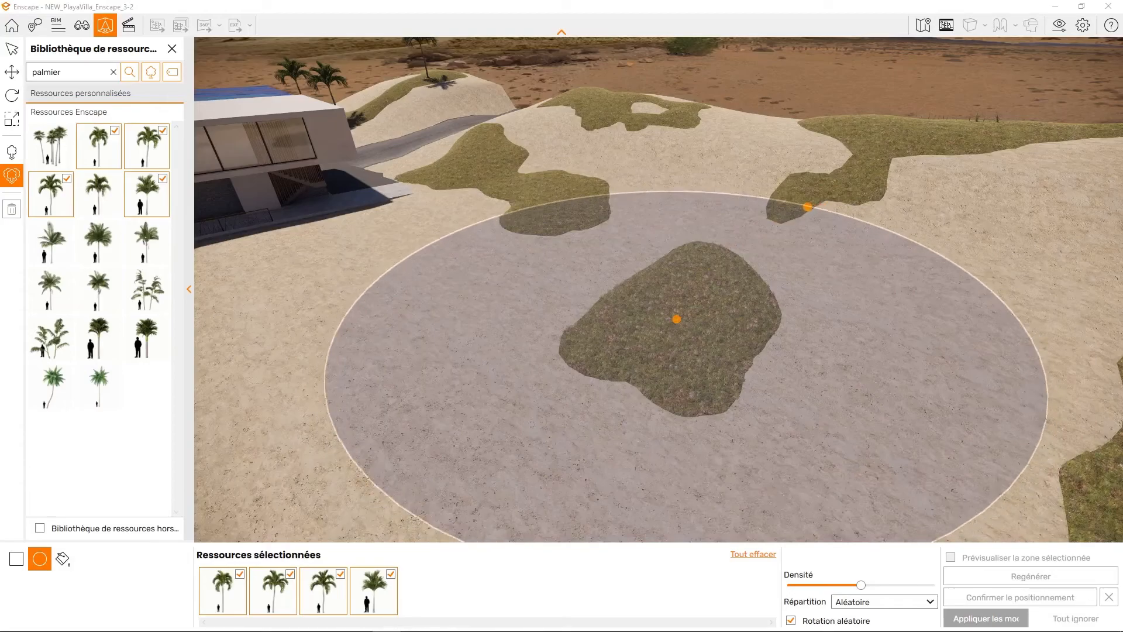
pyautogui.click(808, 208)
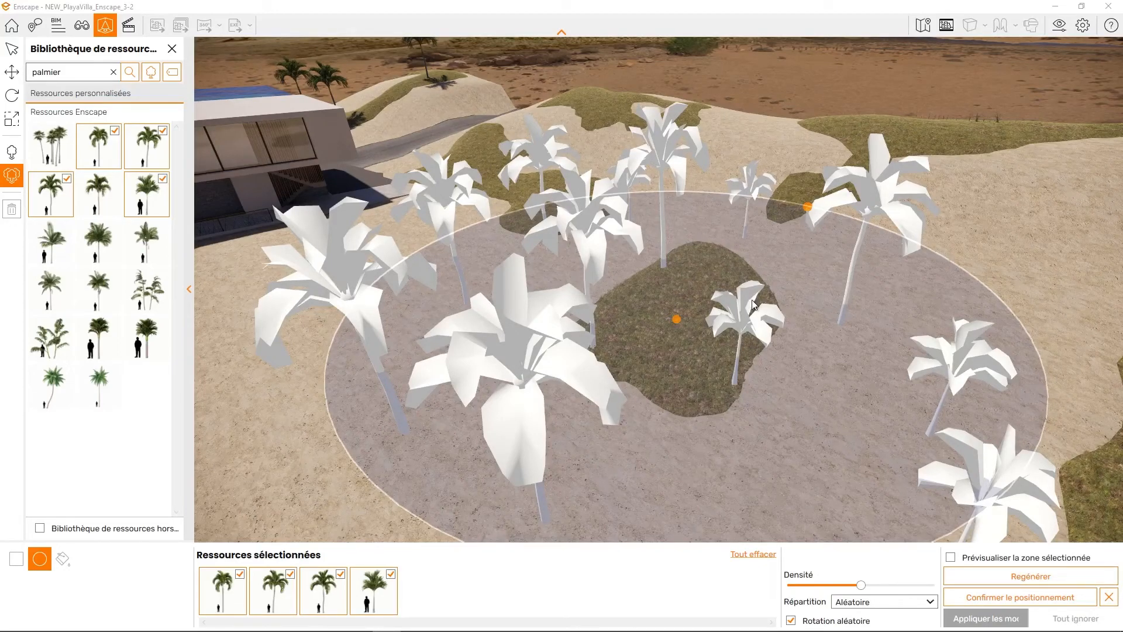
# Raise the palm density to about three quarters of its range, keep the Aléatoire distribution, confirm the placement and apply the changes to the model.
pyautogui.moveTo(860, 584); pyautogui.dragTo(901, 585)
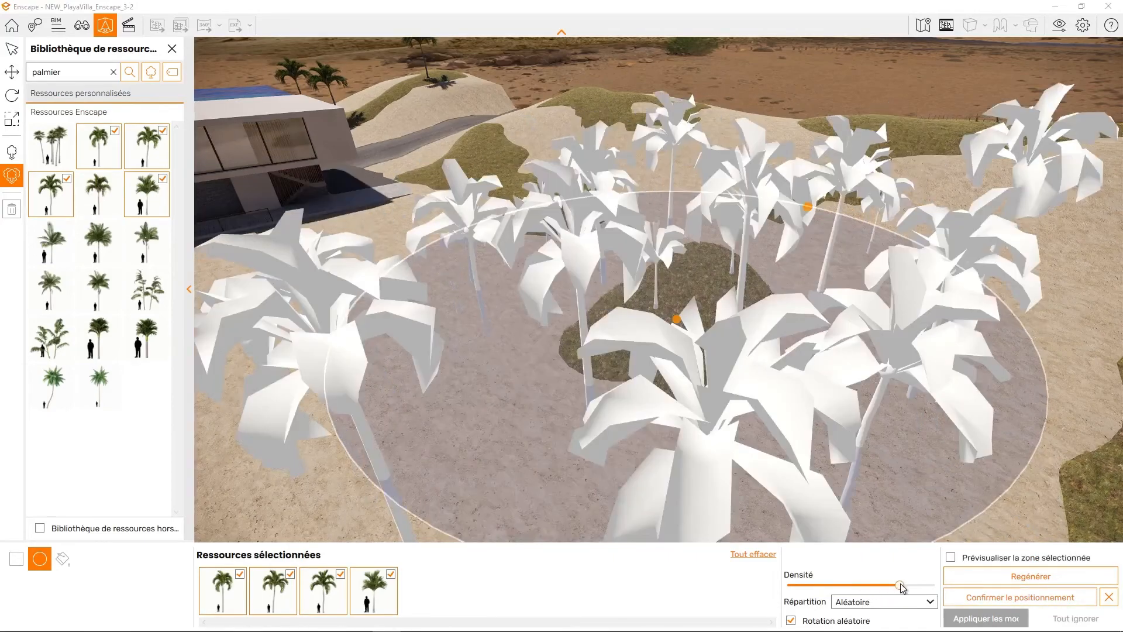
pyautogui.click(931, 602)
pyautogui.click(930, 602)
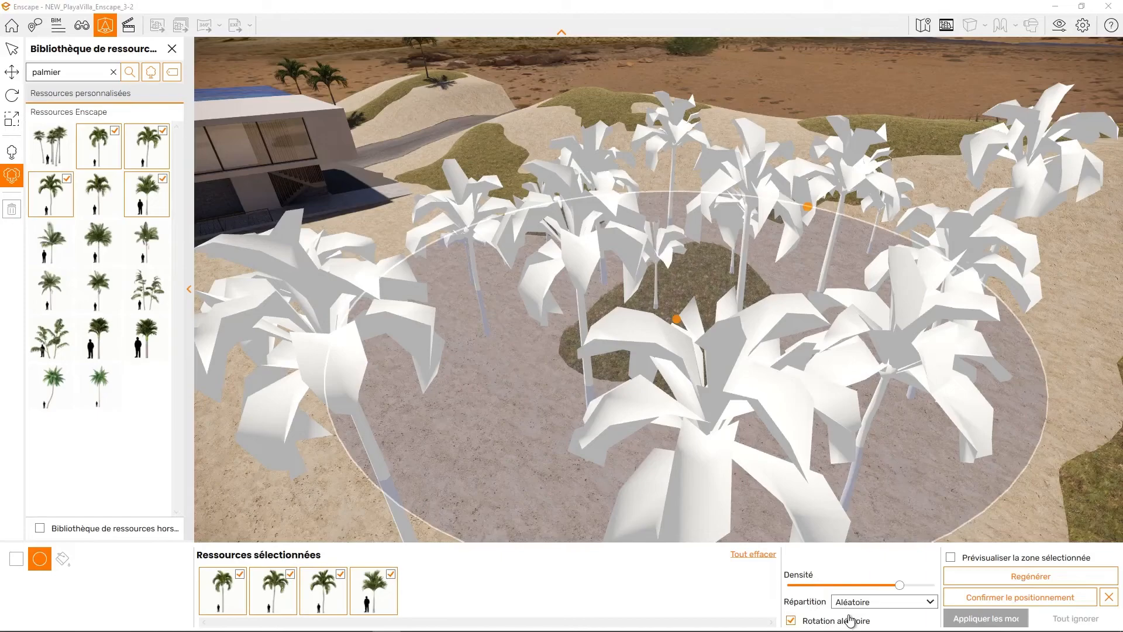
pyautogui.click(1007, 597)
pyautogui.click(984, 618)
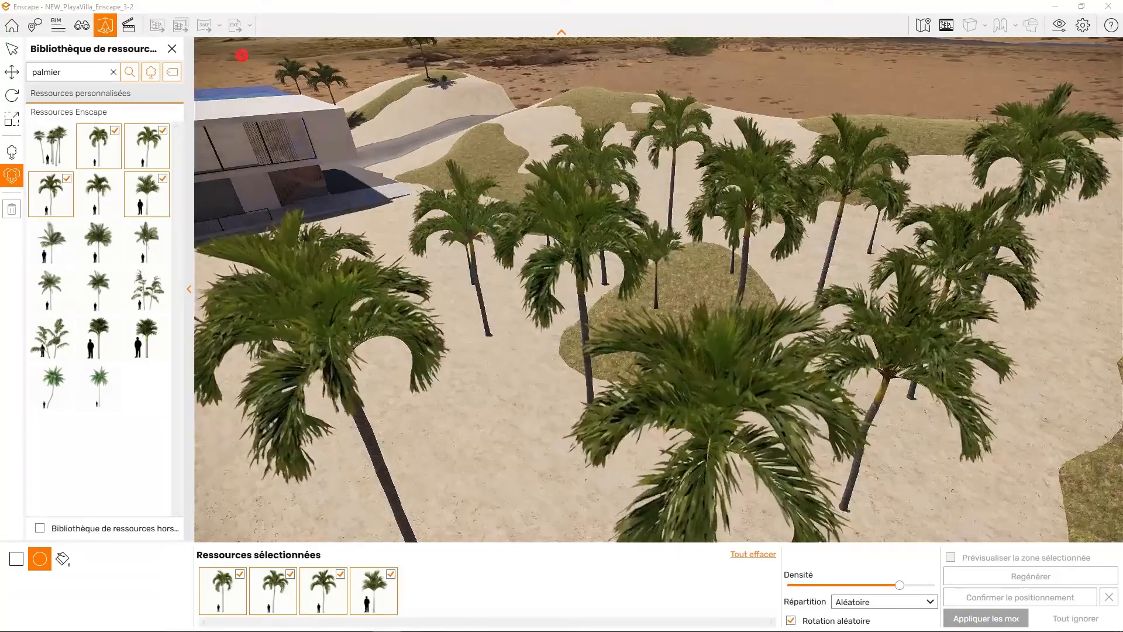
# Leave multi-asset placement, examine the new palm grove from several sides and return to the two cars parked beside the villa.
pyautogui.click(13, 49)
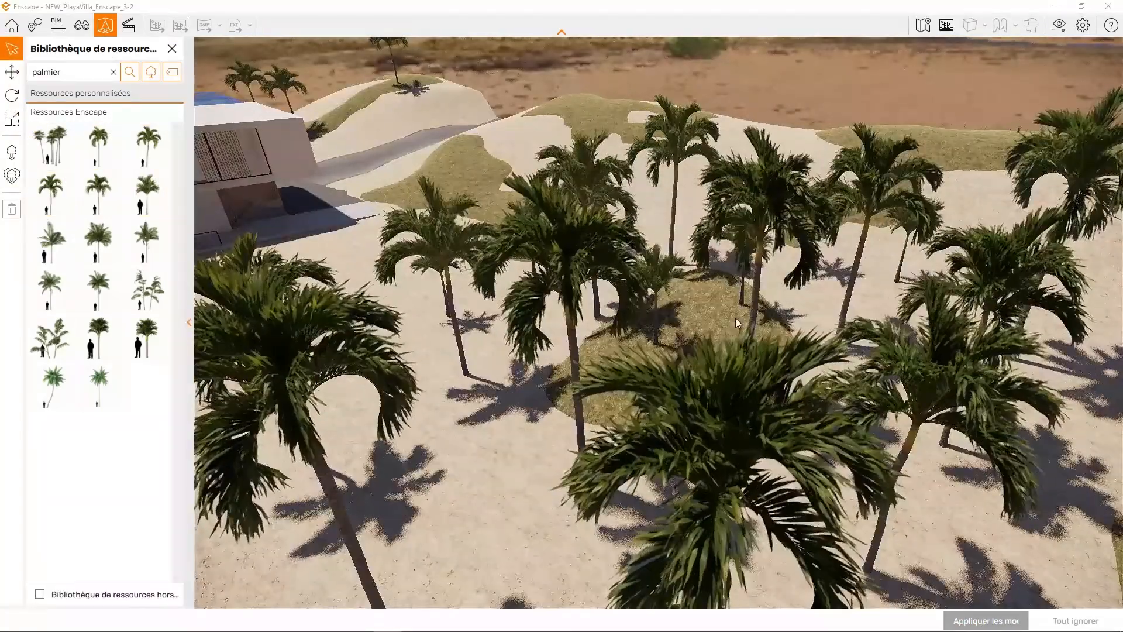
pyautogui.press('s')
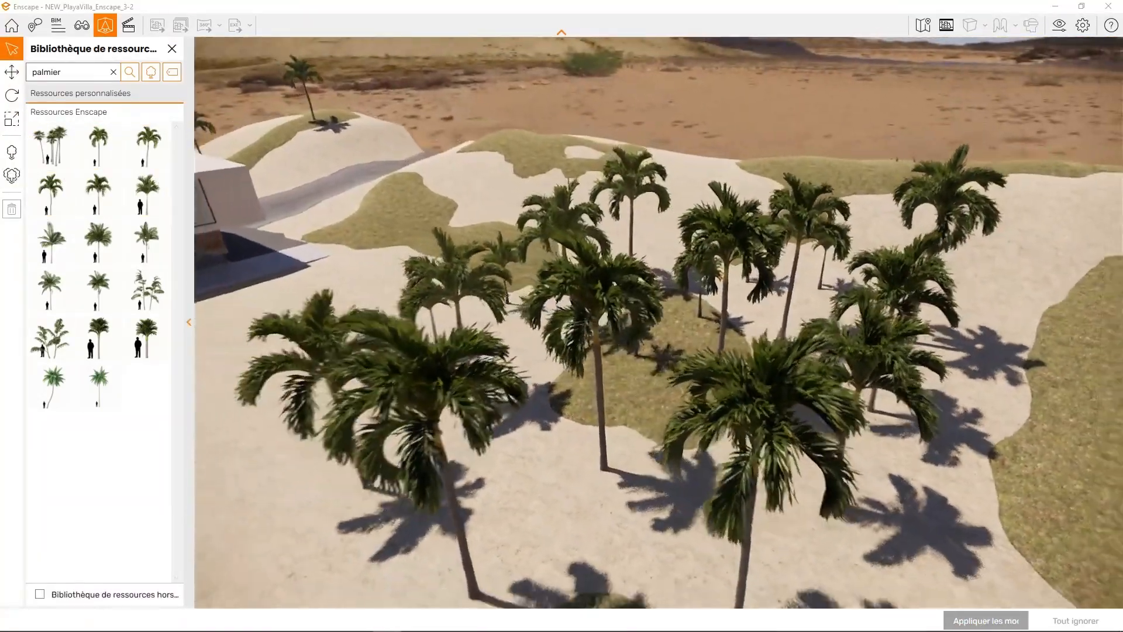
pyautogui.press('a')
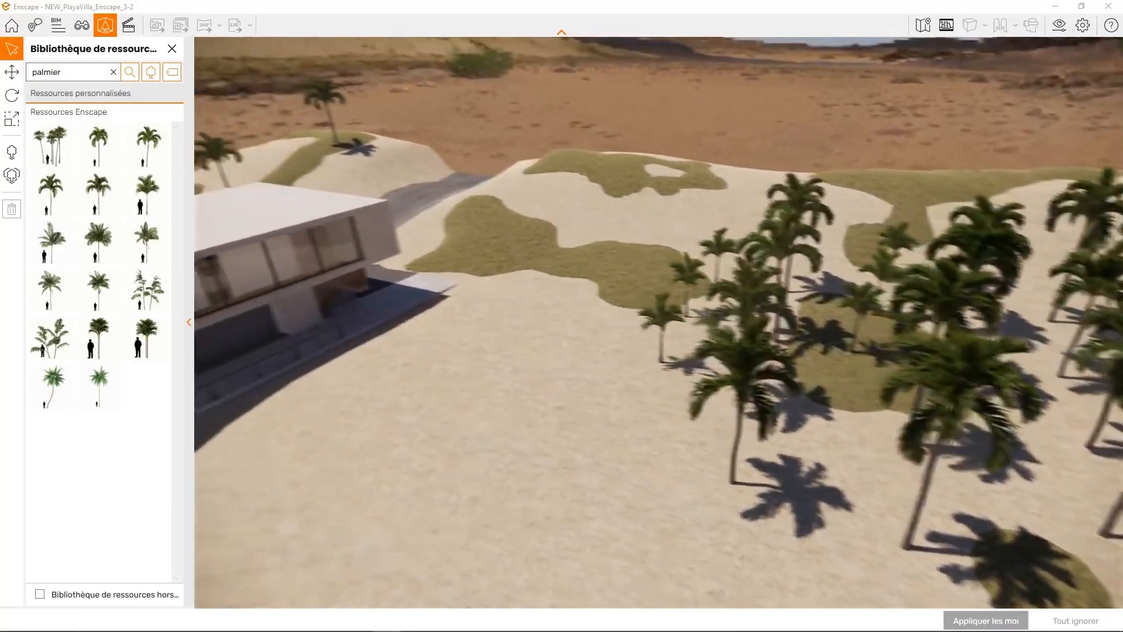
pyautogui.press('a')
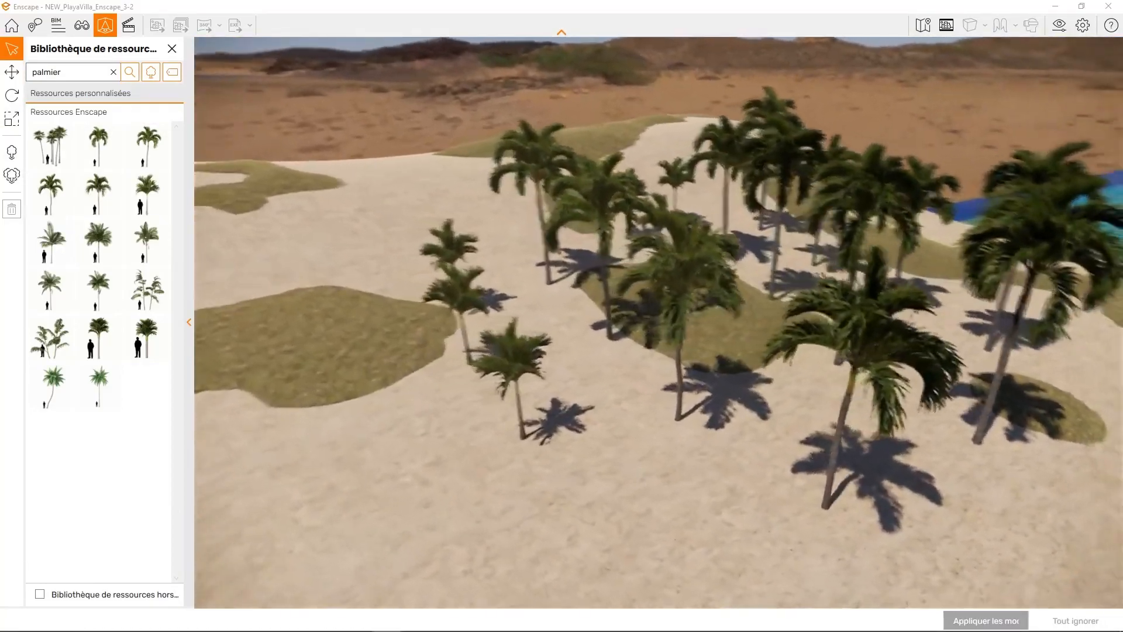
pyautogui.press('w')
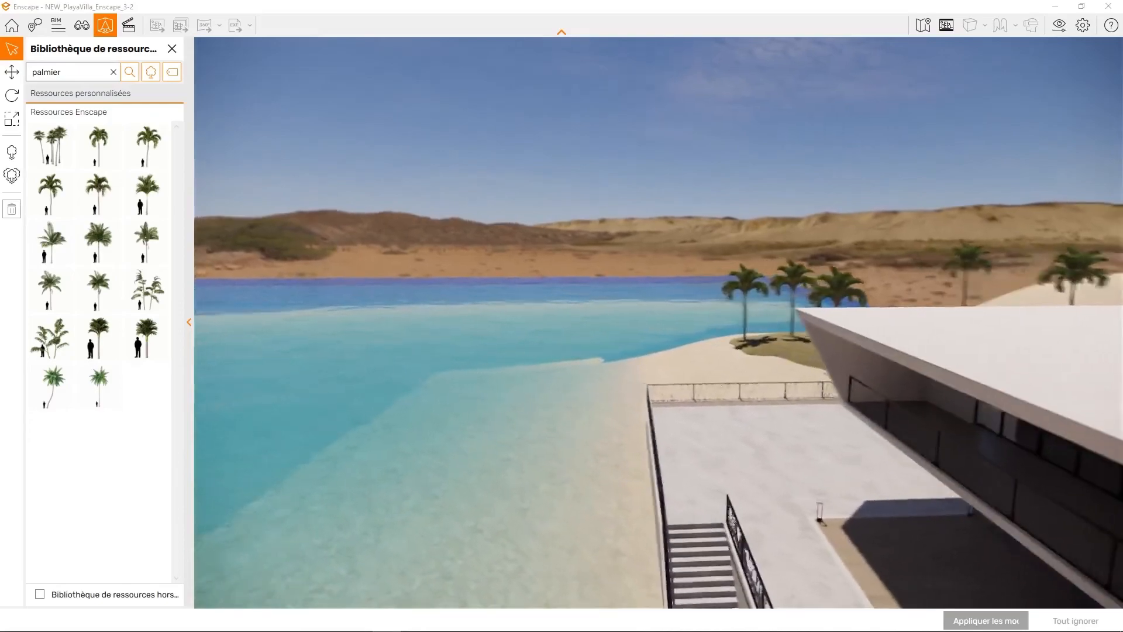
pyautogui.press('w')
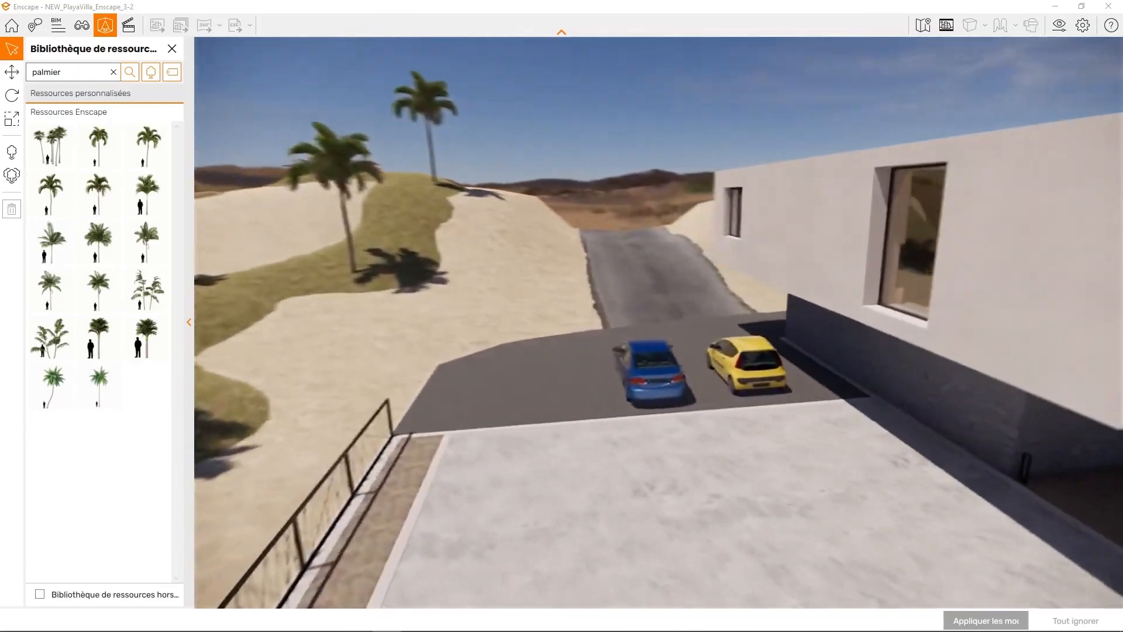
pyautogui.press('a')
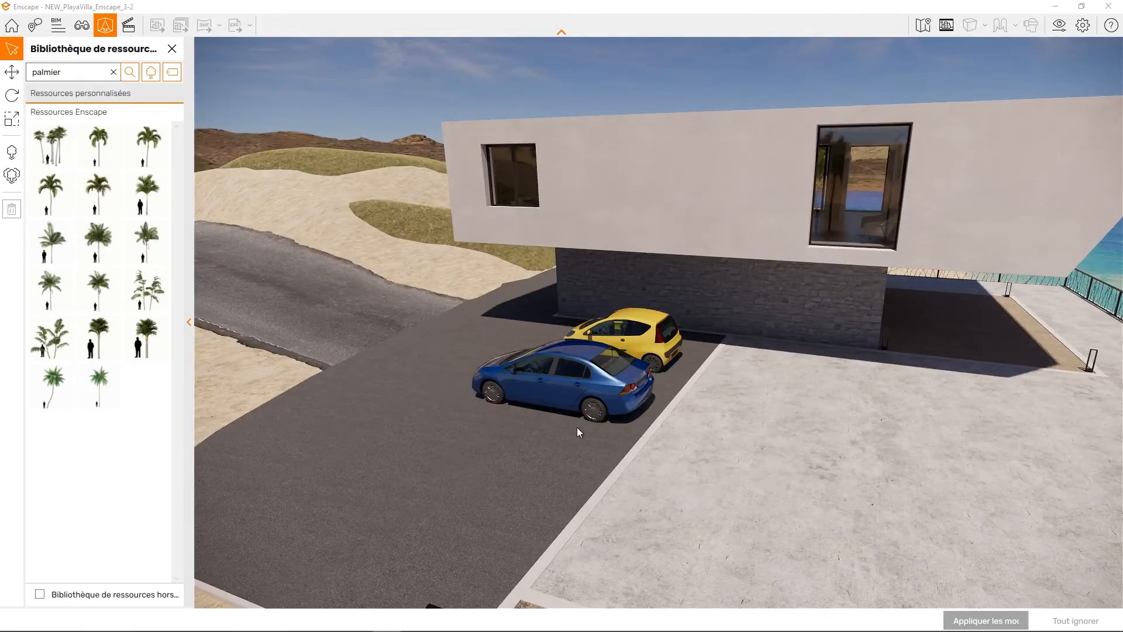
# Move the blue car away from the yellow car along its X axis to -24.021 and rotate it to 34.3°.
pyautogui.click(558, 390)
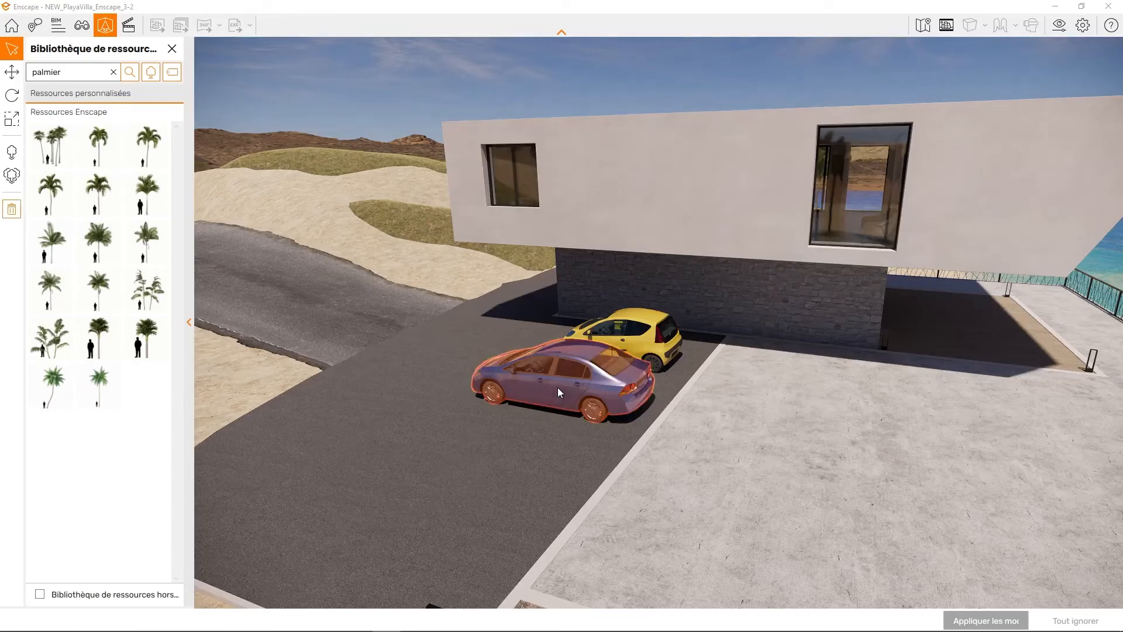
pyautogui.click(12, 72)
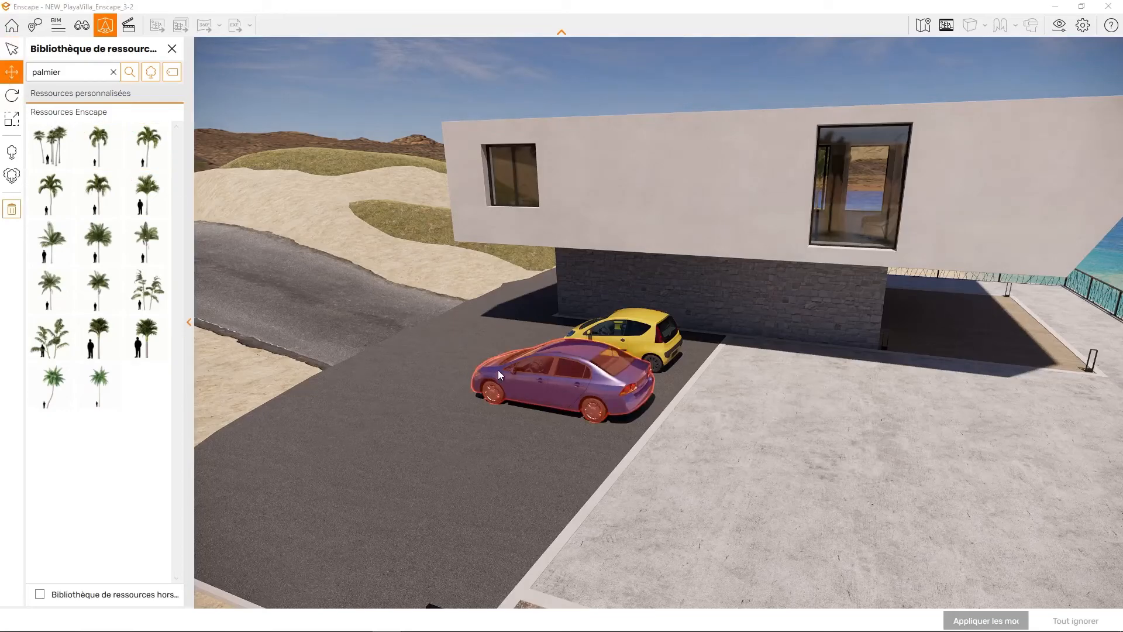
pyautogui.click(612, 411)
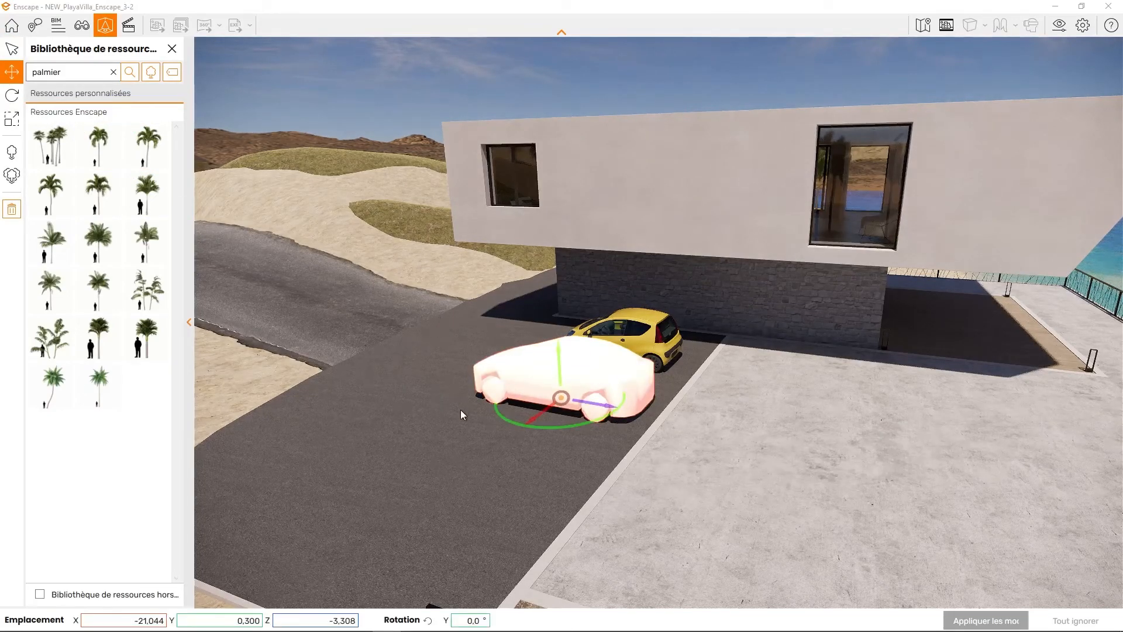
pyautogui.moveTo(528, 422); pyautogui.dragTo(438, 489)
pyautogui.moveTo(545, 458); pyautogui.dragTo(533, 429)
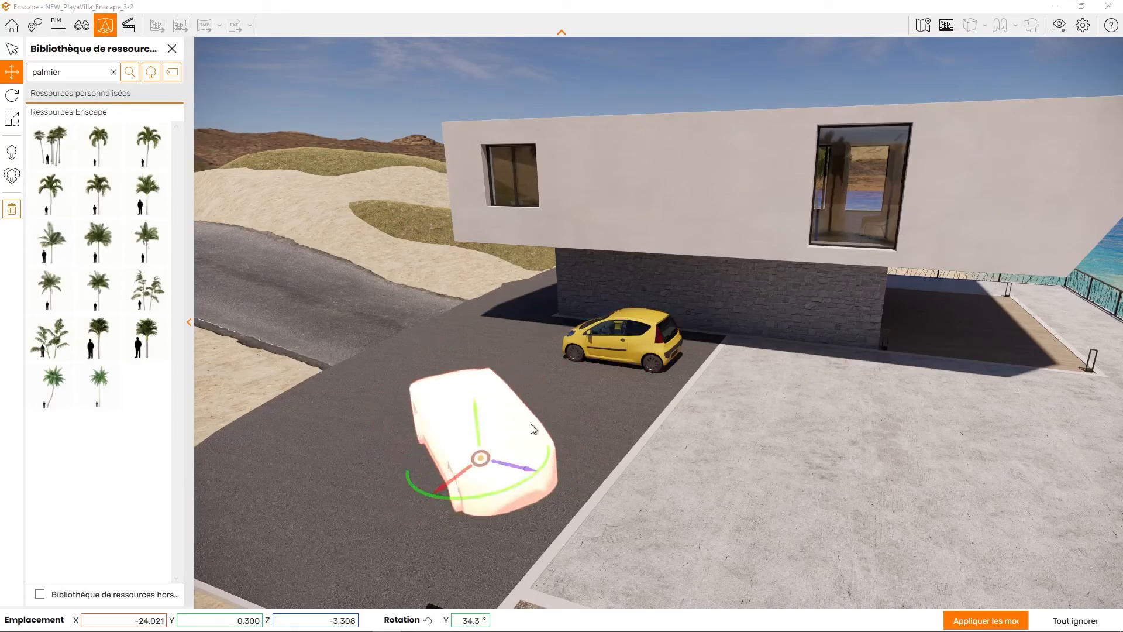
# Set the blue car's rotation to 0°, move it back beside the yellow car at X -21.213, Z -3.224, and apply the changes.
pyautogui.doubleClick(472, 620)
pyautogui.write('0')
pyautogui.press('Return')
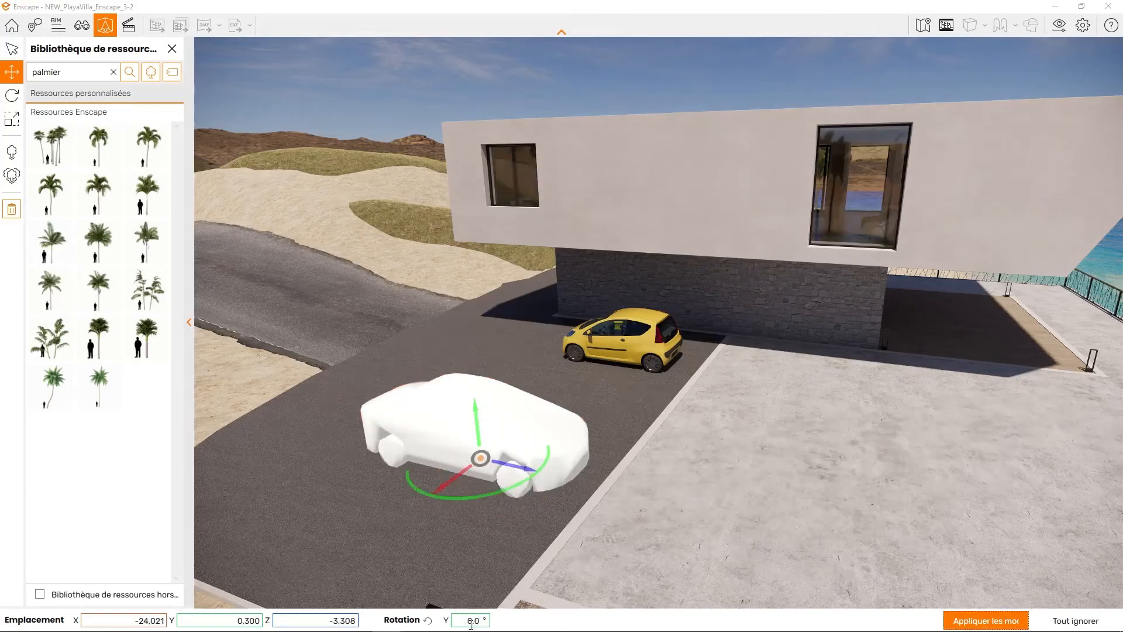
pyautogui.moveTo(481, 458); pyautogui.dragTo(560, 401)
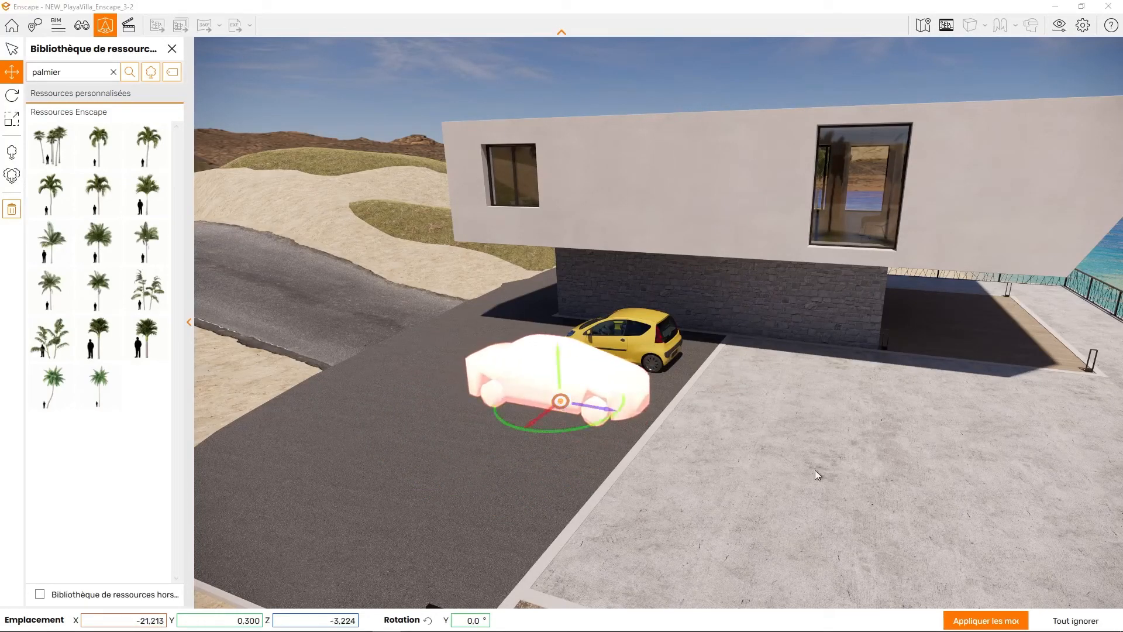
pyautogui.click(985, 621)
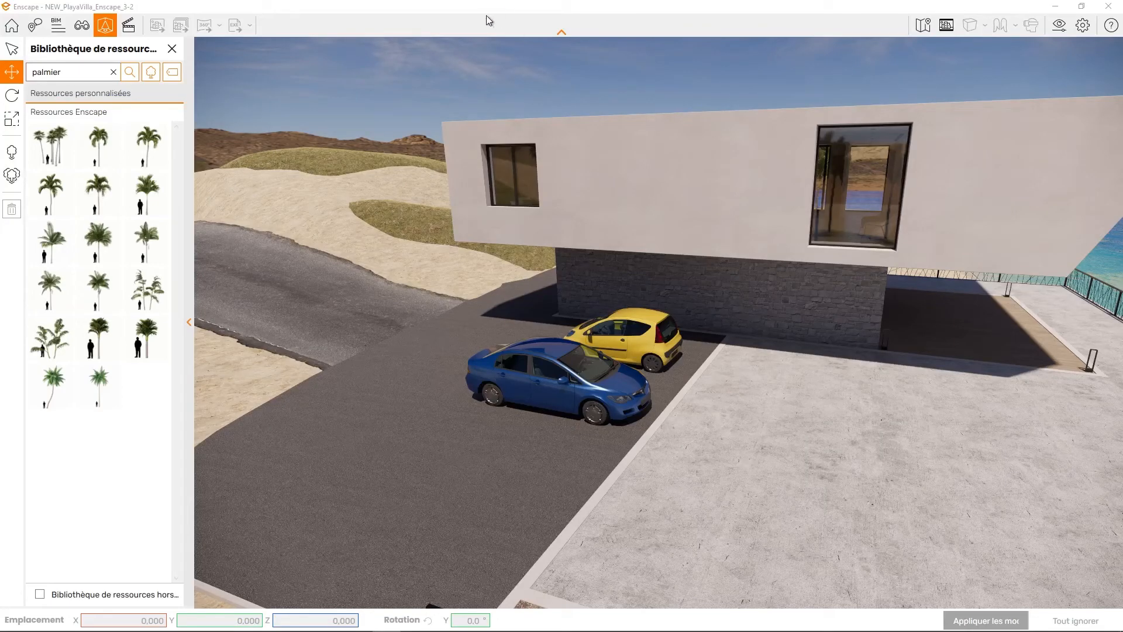
# Close the asset library, restore the side-by-side windows and check the turned blue car in the SketchUp model against the Enscape view.
pyautogui.click(174, 53)
pyautogui.press('super+Right')
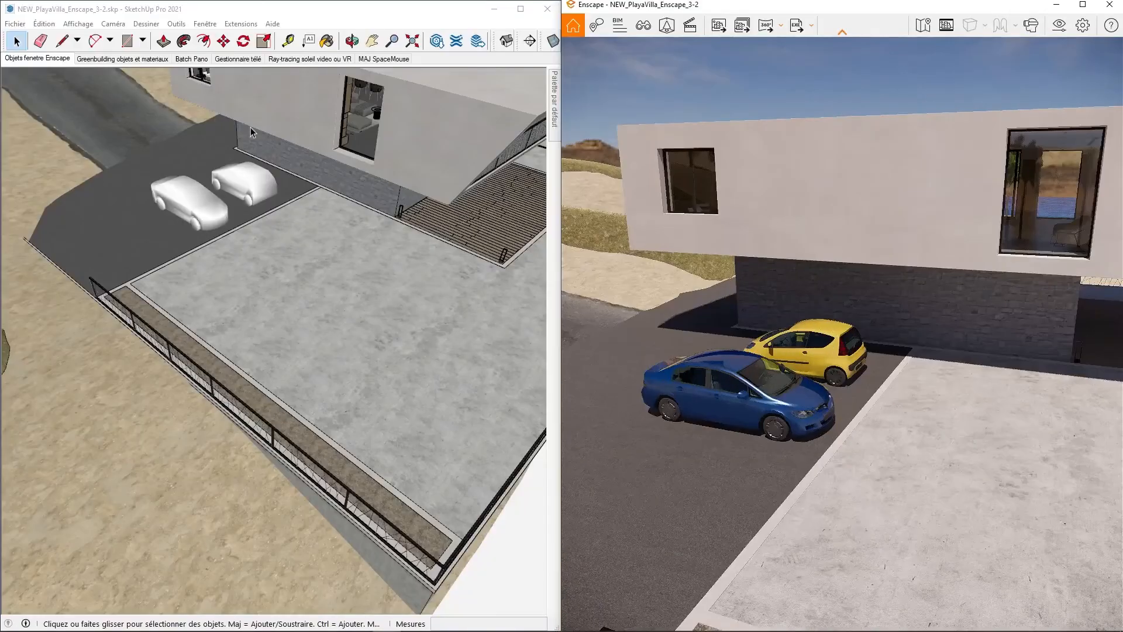
pyautogui.moveTo(280, 277)
pyautogui.mouseDown(button='middle')
pyautogui.moveTo(321, 234)
pyautogui.moveTo(253, 429)
pyautogui.moveTo(262, 340)
pyautogui.moveTo(223, 351)
pyautogui.moveTo(285, 322)
pyautogui.mouseUp(button='middle')
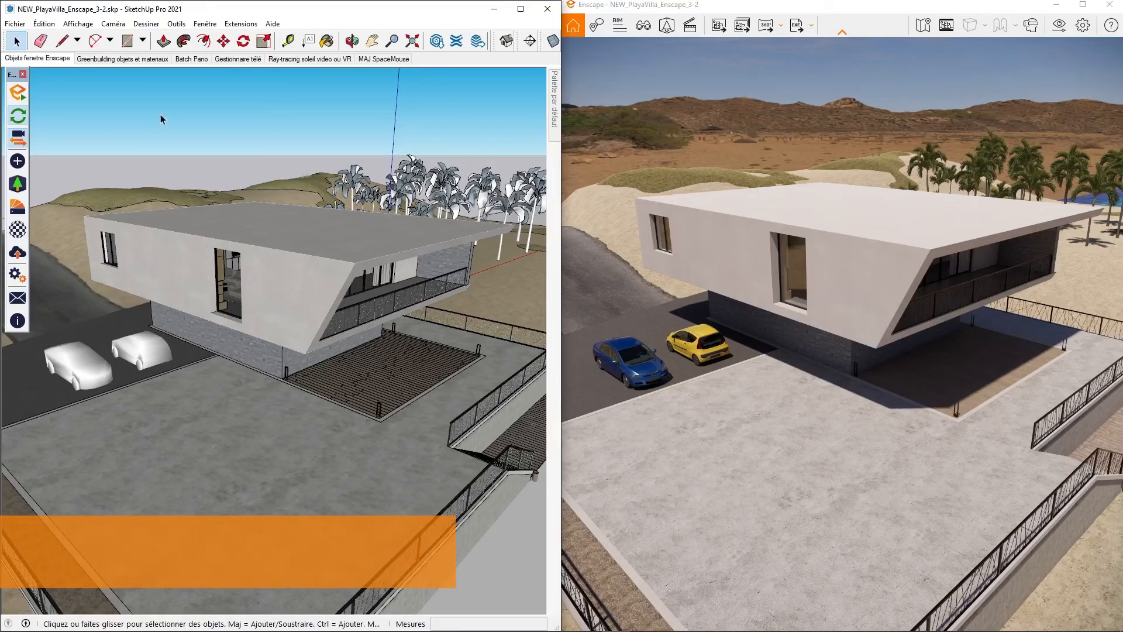
# Switch SketchUp to the "Greenbuilding objets et materiaux" scene and search the Enscape asset library for "solaire".
pyautogui.click(109, 59)
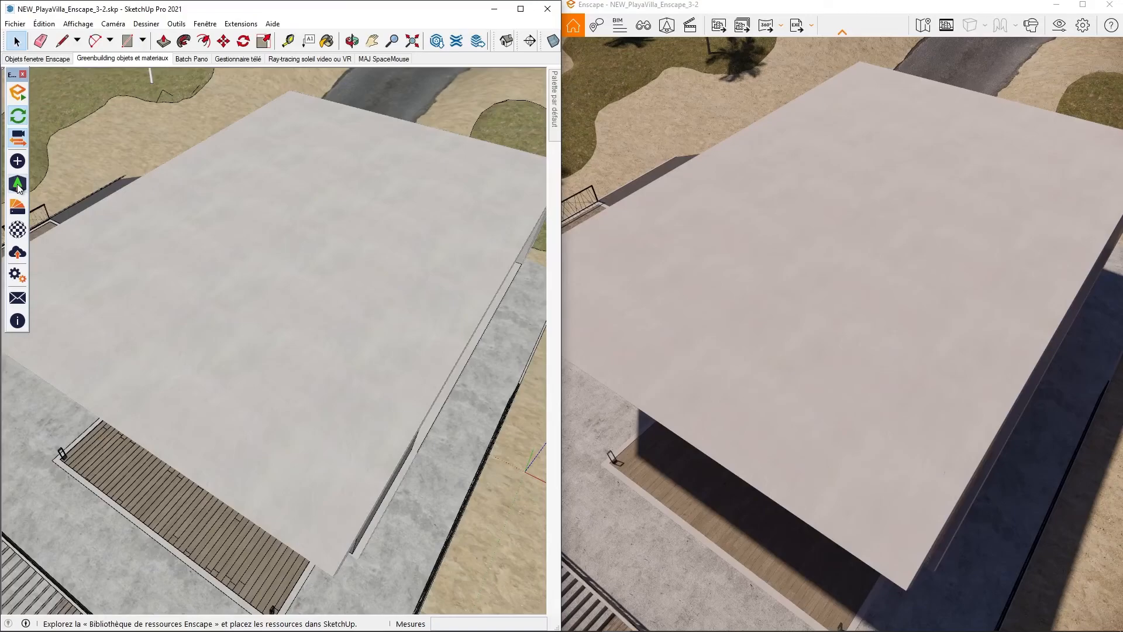
pyautogui.click(17, 184)
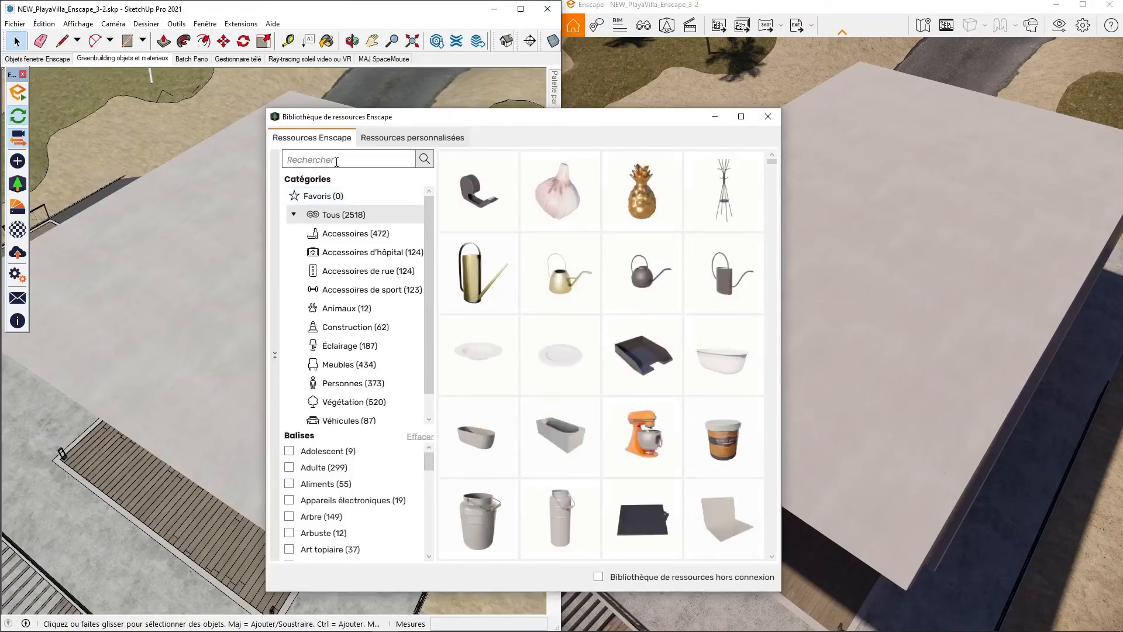
pyautogui.click(336, 162)
pyautogui.press('Return')
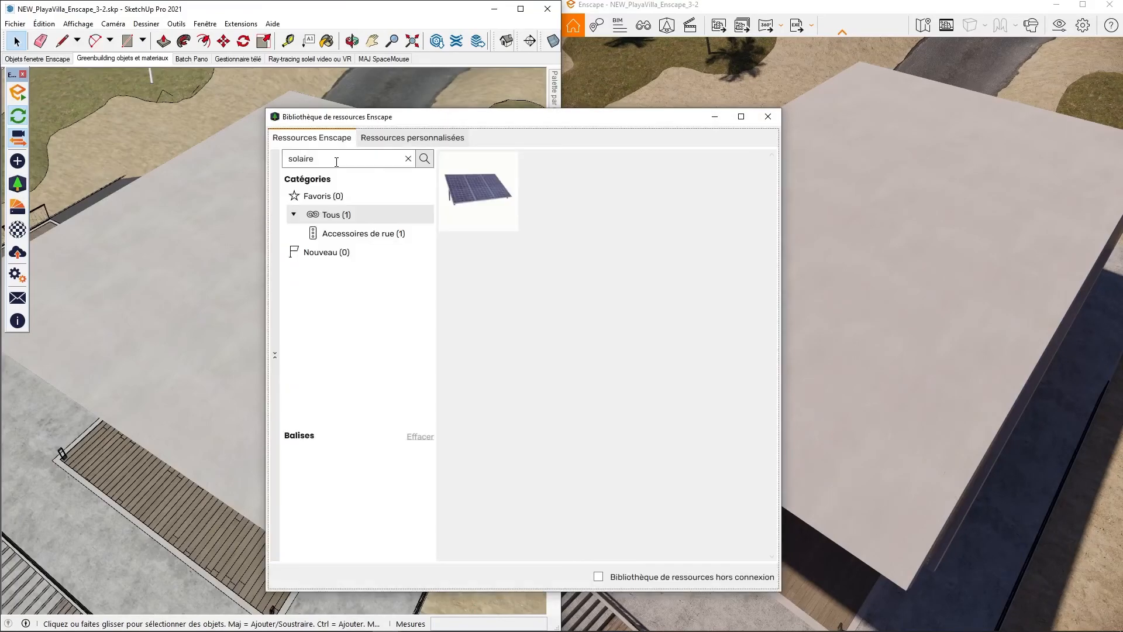
# Place one solar panel asset on the villa roof near its edge in SketchUp, then end placement and close the asset library.
pyautogui.click(477, 193)
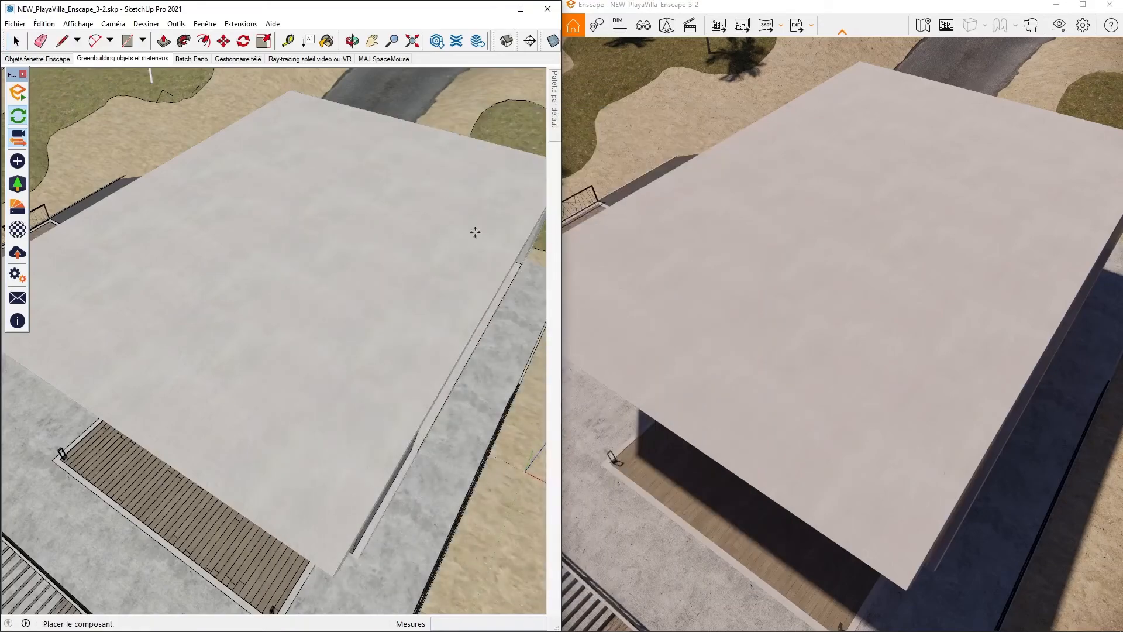
pyautogui.click(169, 218)
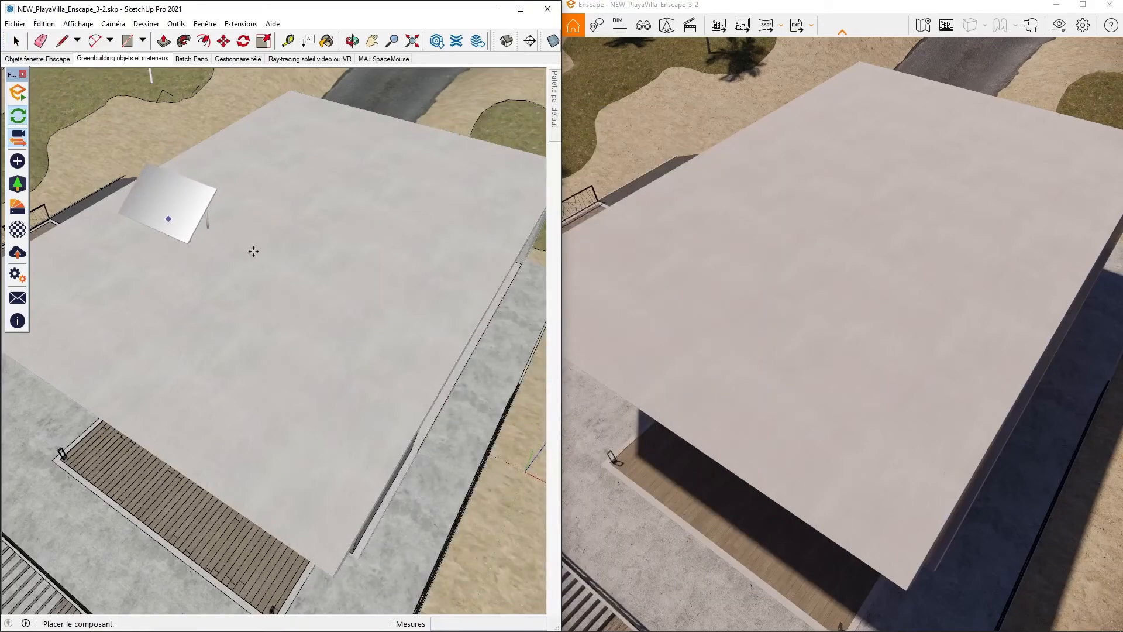
pyautogui.press('Escape')
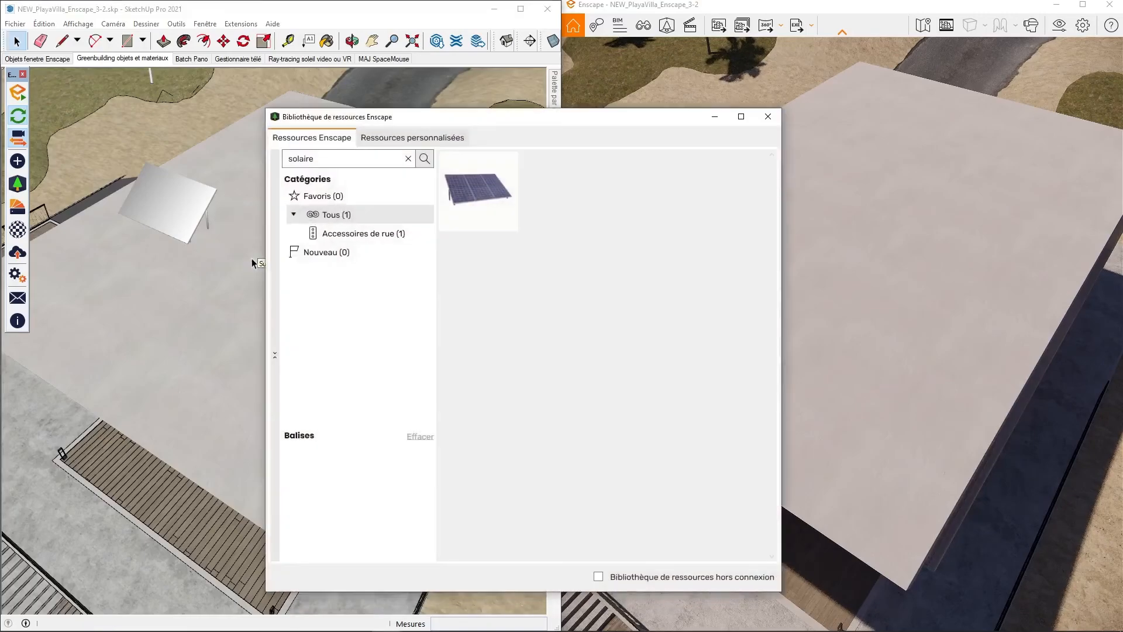
pyautogui.click(768, 116)
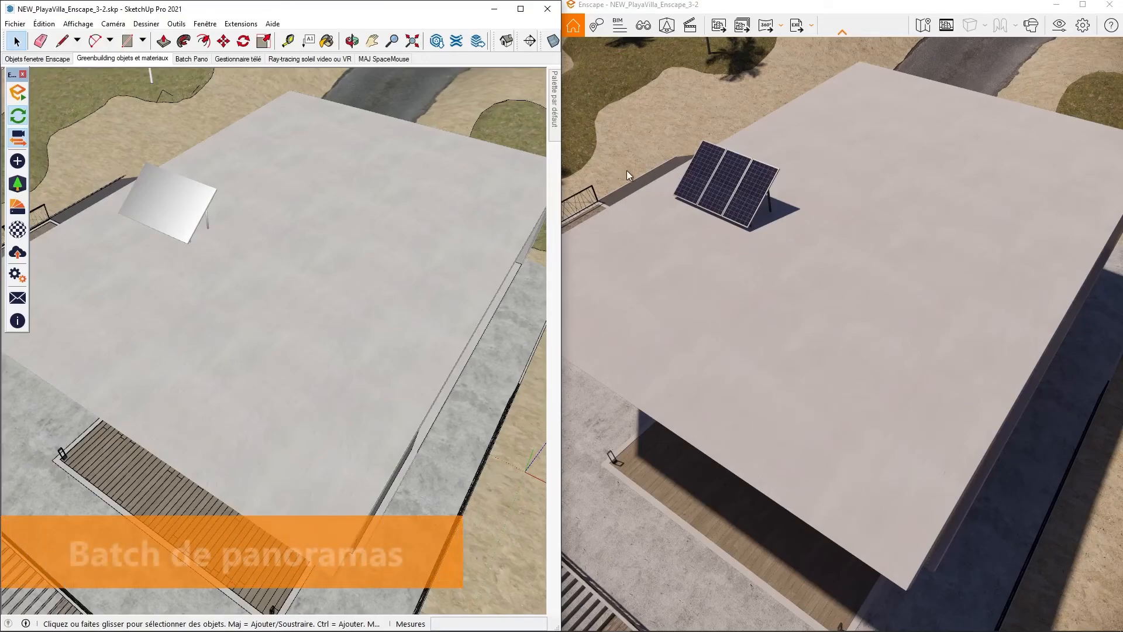
# Maximize the Enscape window and look at the available panorama types, mono and stereo, without rendering one.
pyautogui.click(1083, 6)
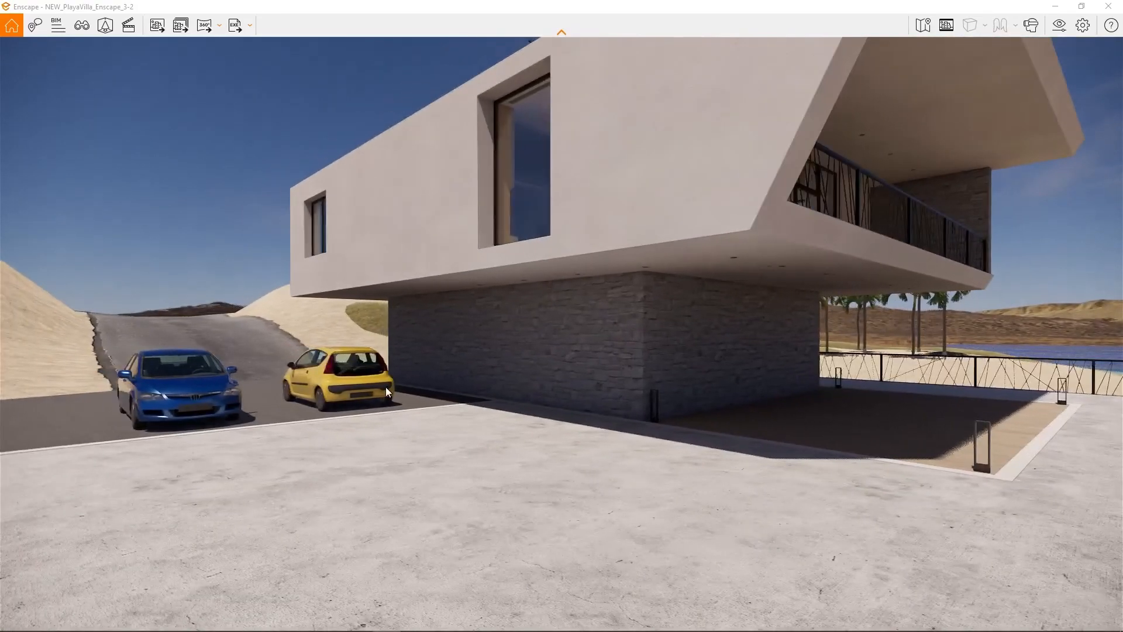
pyautogui.click(218, 25)
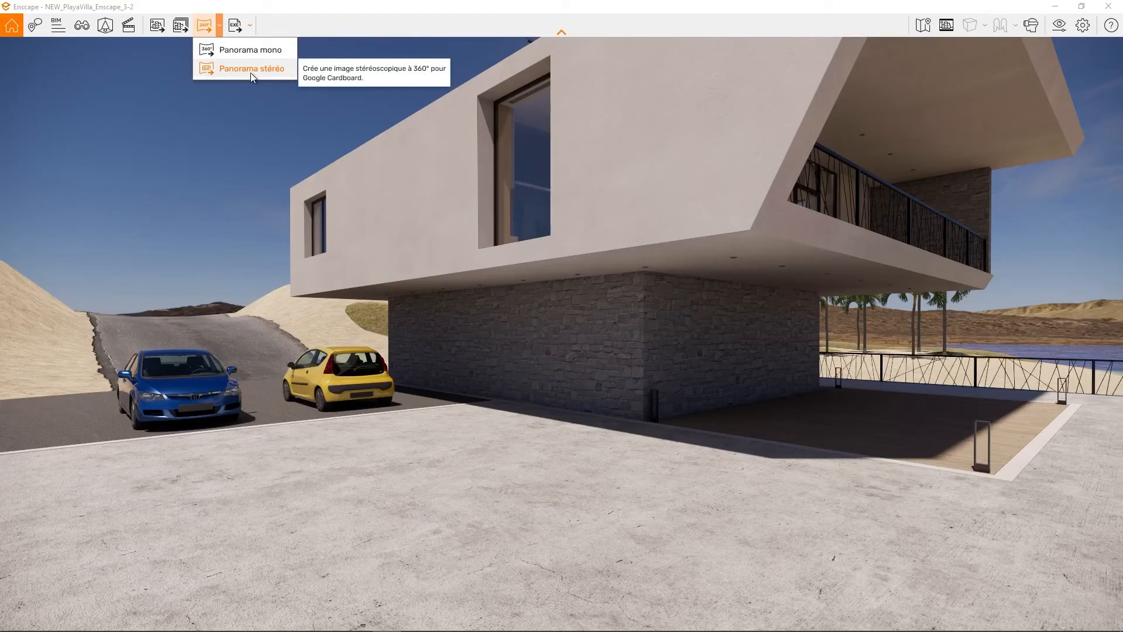
pyautogui.click(286, 16)
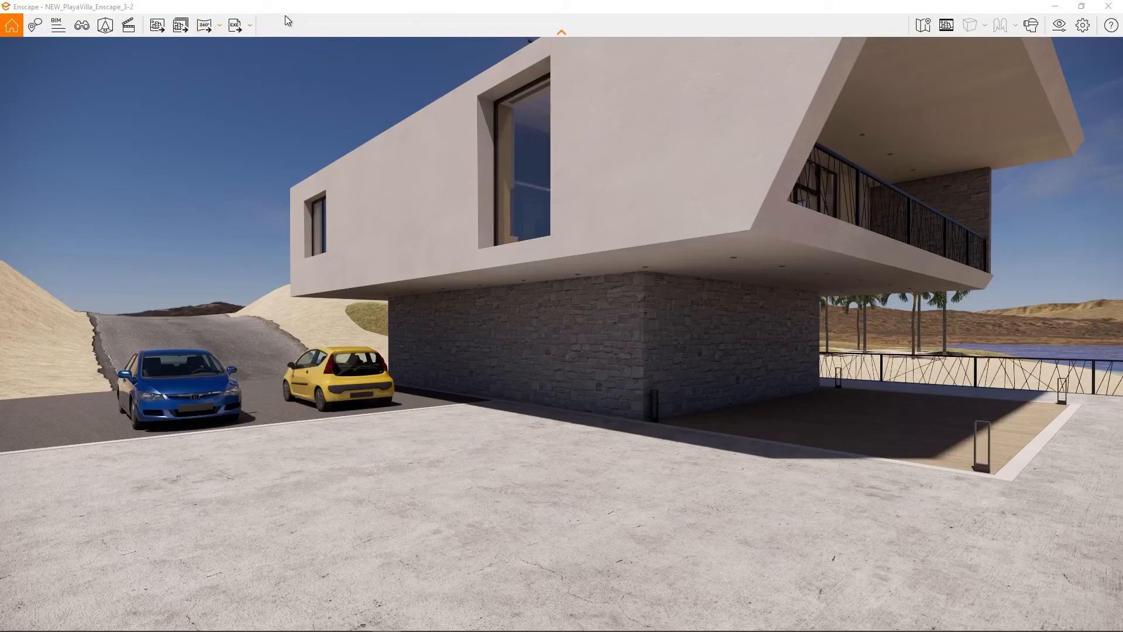
# Set up a batch rendering with the views Batch Pano, Gestionnaire télé and Greenbuilding objets et materiaux selected.
pyautogui.click(185, 27)
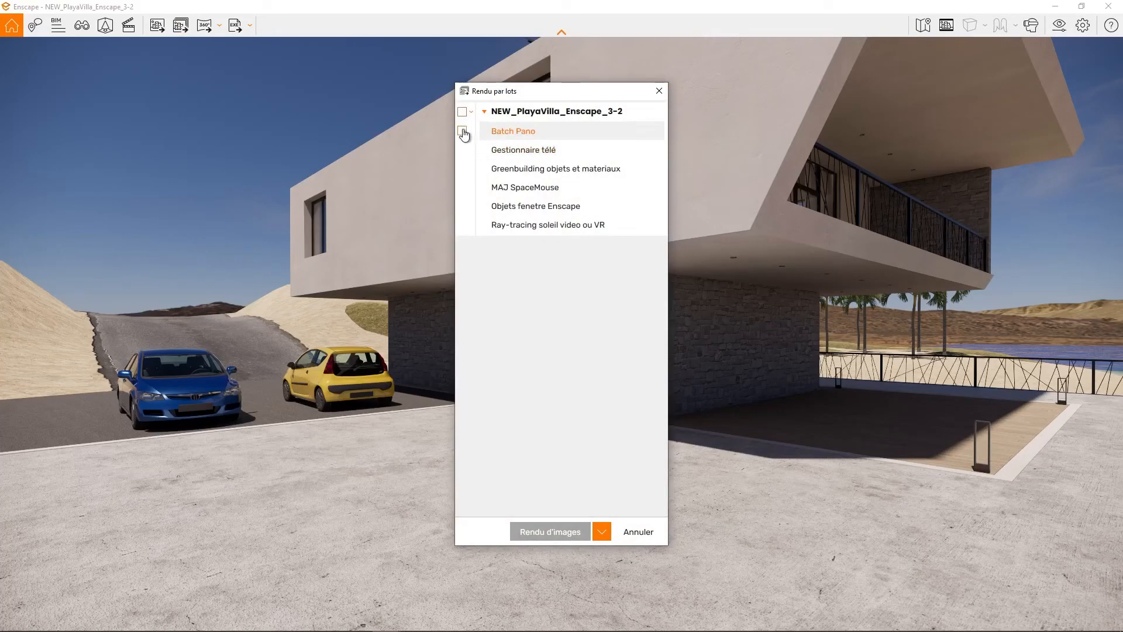
pyautogui.click(462, 131)
pyautogui.click(462, 151)
pyautogui.click(462, 169)
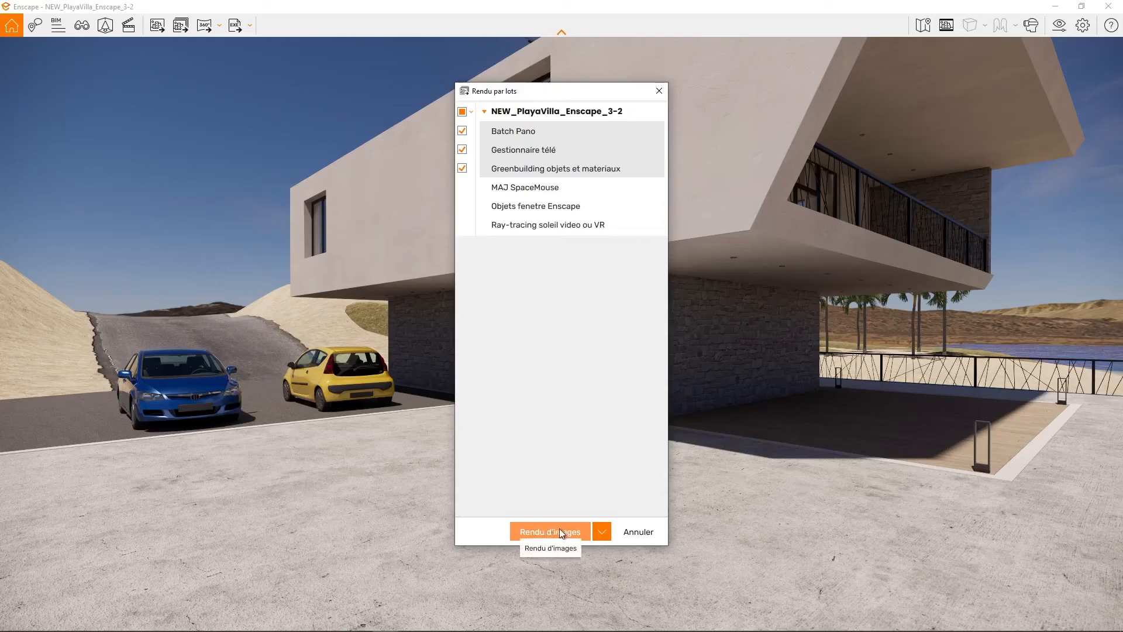
# Check the output types offered for batch rendering, close the dialog without rendering, and restore the Enscape window beside SketchUp.
pyautogui.click(603, 533)
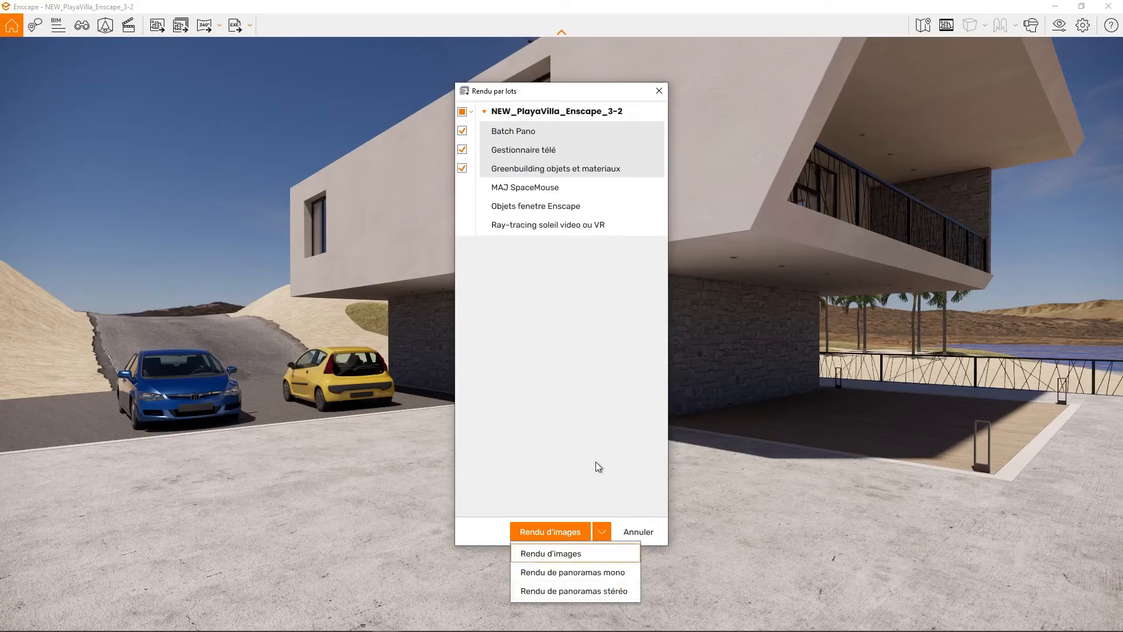
pyautogui.click(659, 90)
pyautogui.click(658, 91)
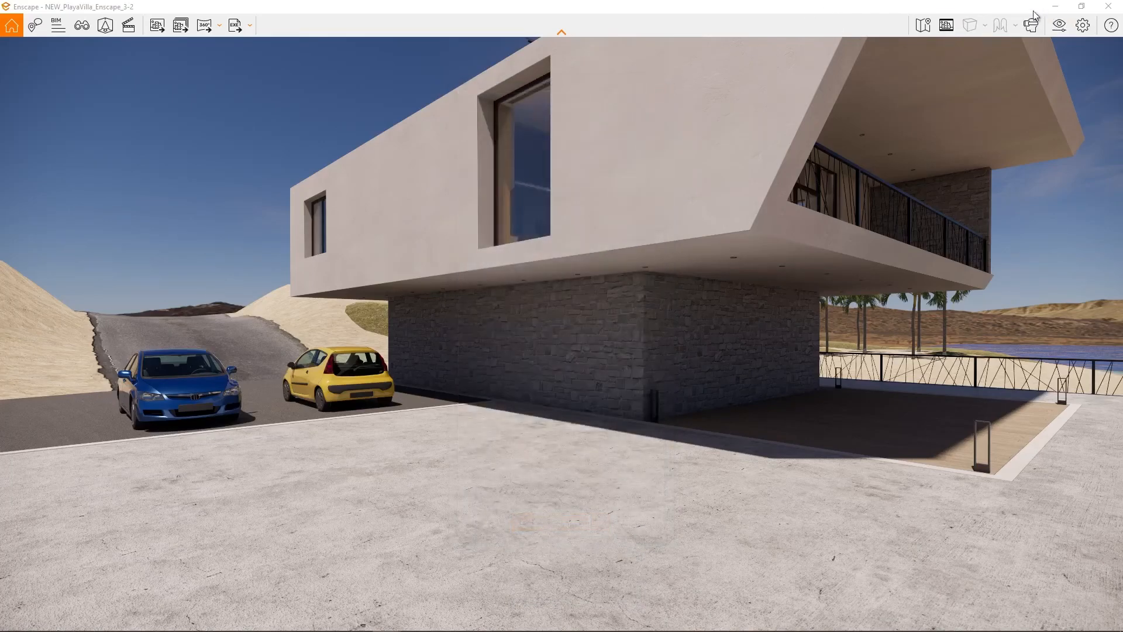
pyautogui.doubleClick(624, 10)
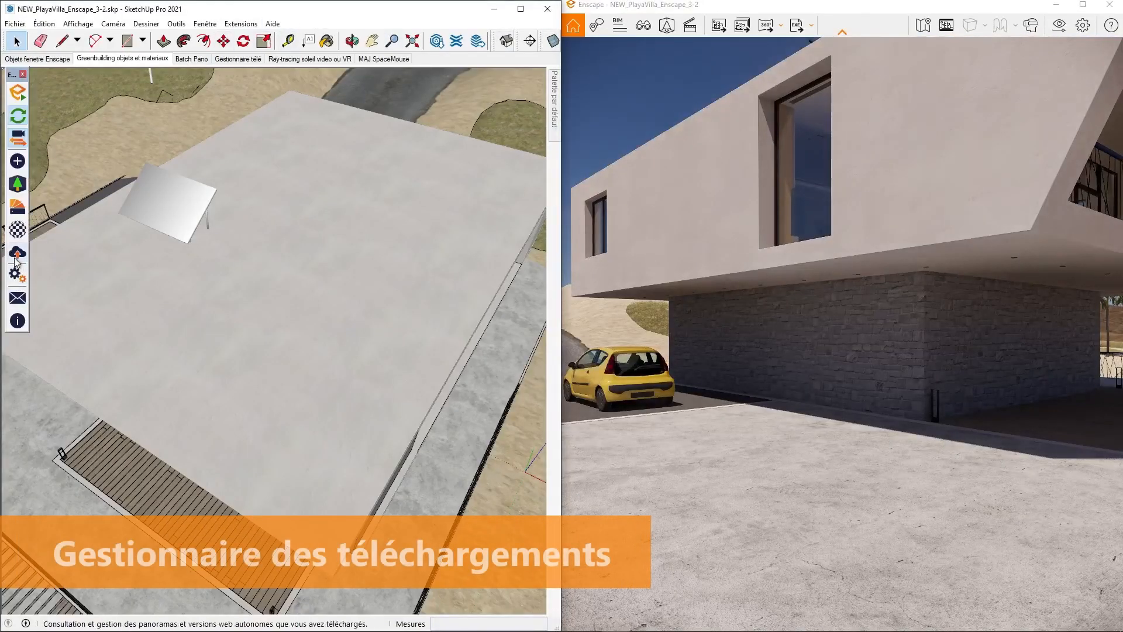
# Examine the date, resolution and type of the uploaded NEW_PlayaVilla_Enscape_3-2 panoramas in the Enscape upload manager, and close it.
pyautogui.click(15, 260)
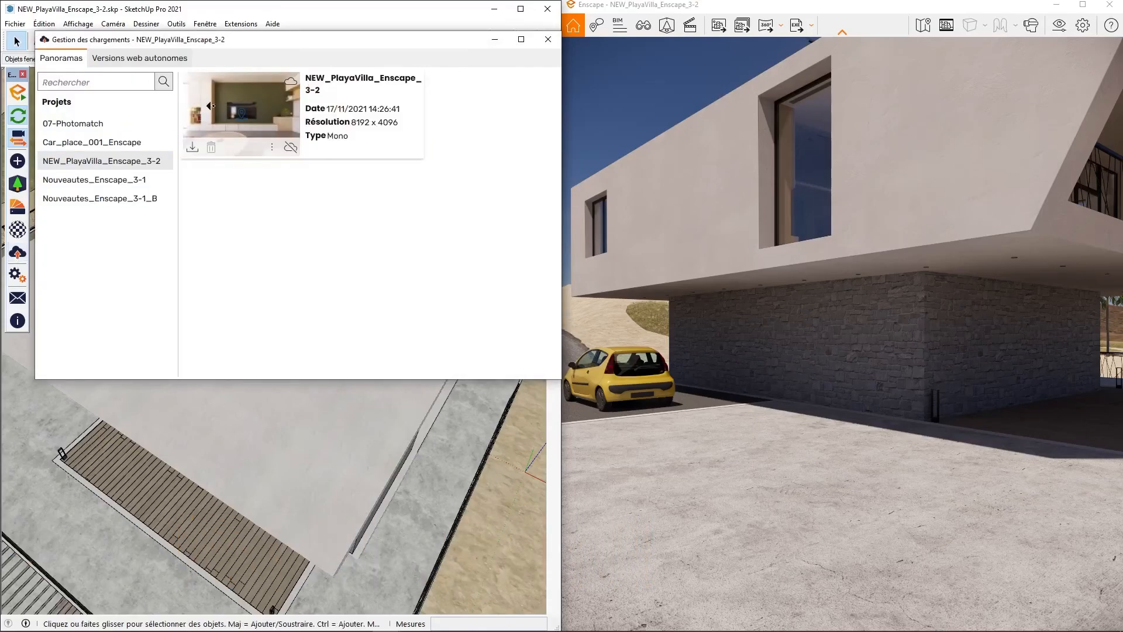
pyautogui.moveTo(250, 46); pyautogui.dragTo(247, 113)
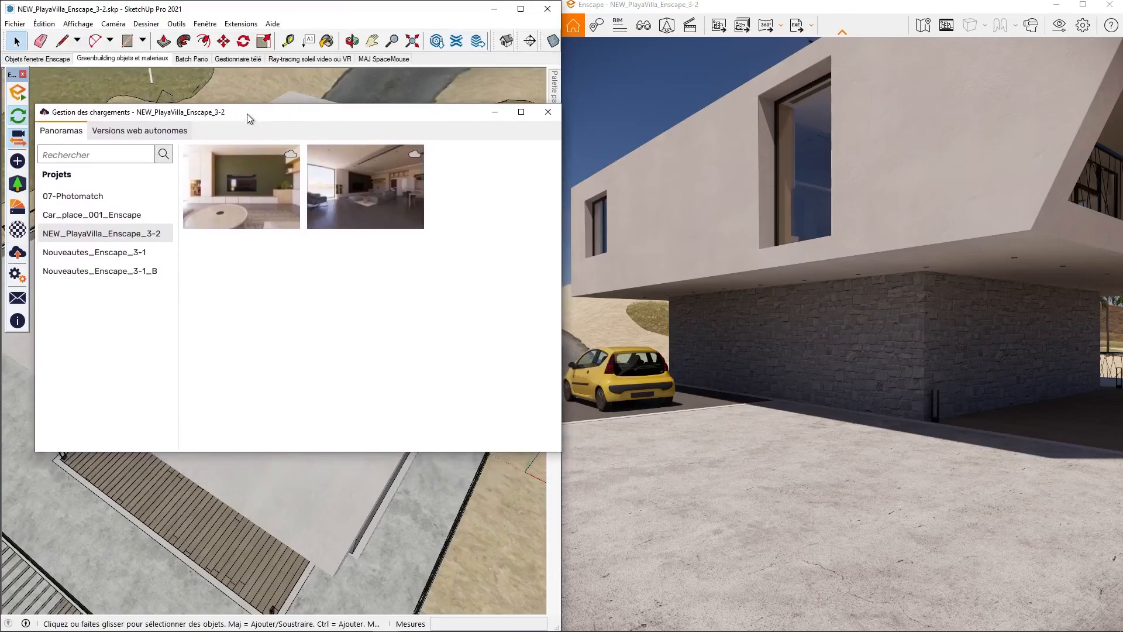
pyautogui.moveTo(281, 218)
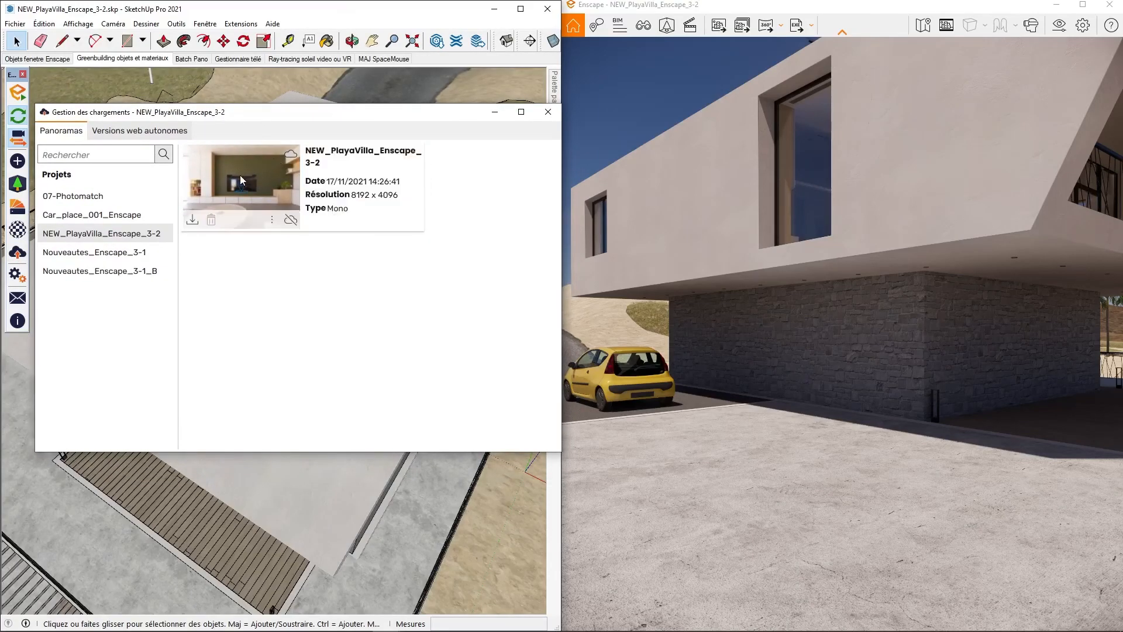
pyautogui.moveTo(386, 192)
pyautogui.moveTo(335, 115); pyautogui.dragTo(325, 82)
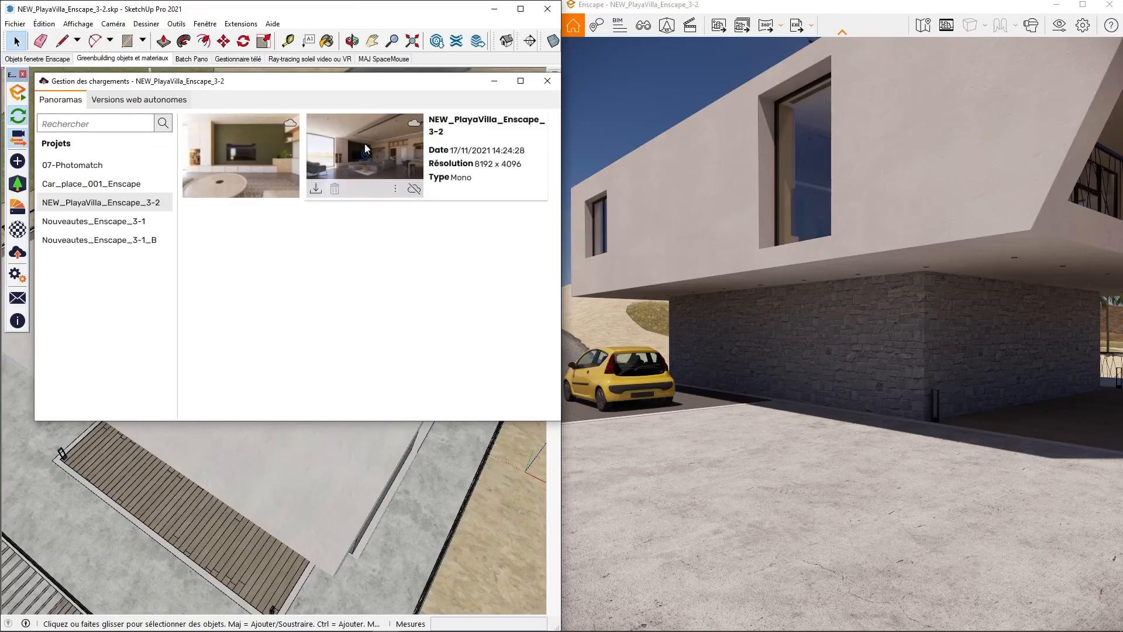
pyautogui.moveTo(287, 190)
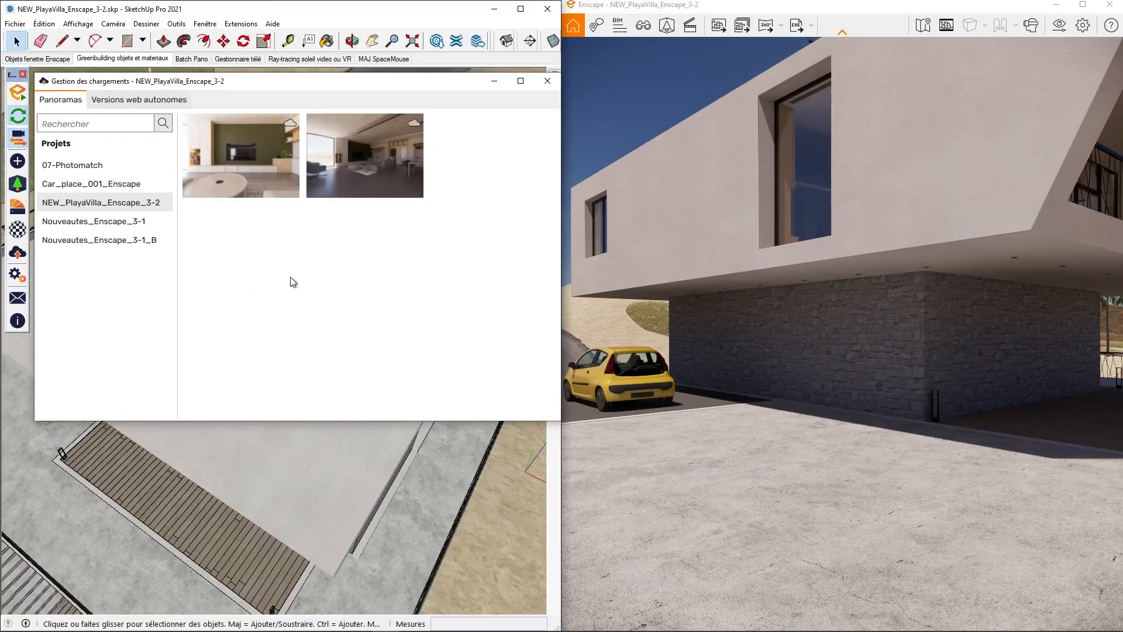
pyautogui.click(547, 83)
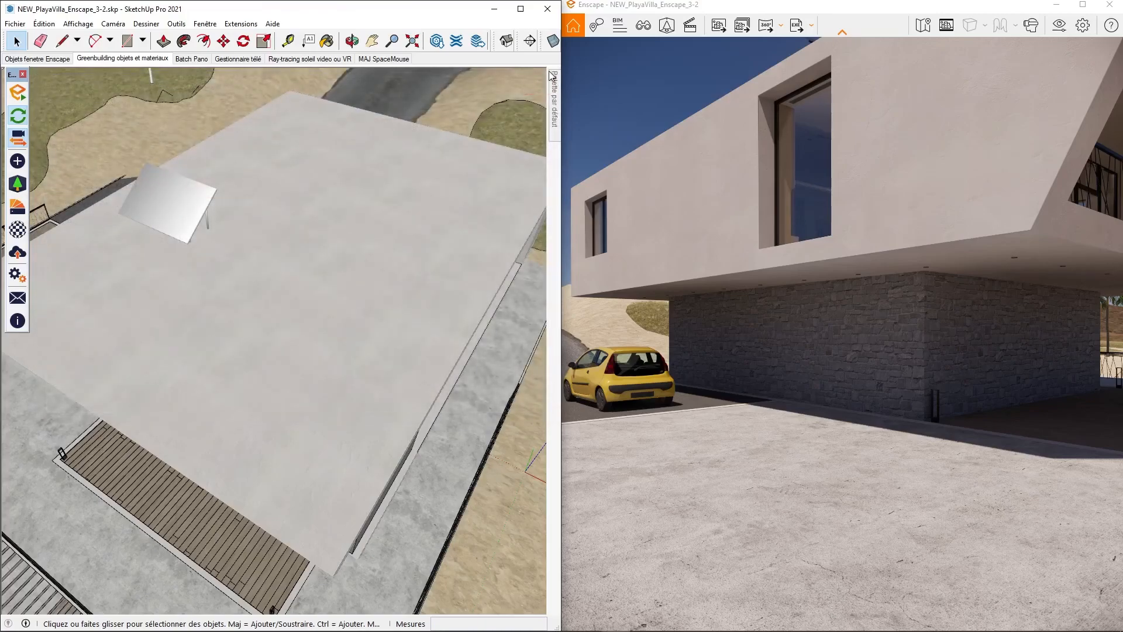
# Review the rendering options in Enscape's general settings from SketchUp, leaving them as they are, and close the settings.
pyautogui.moveTo(551, 75)
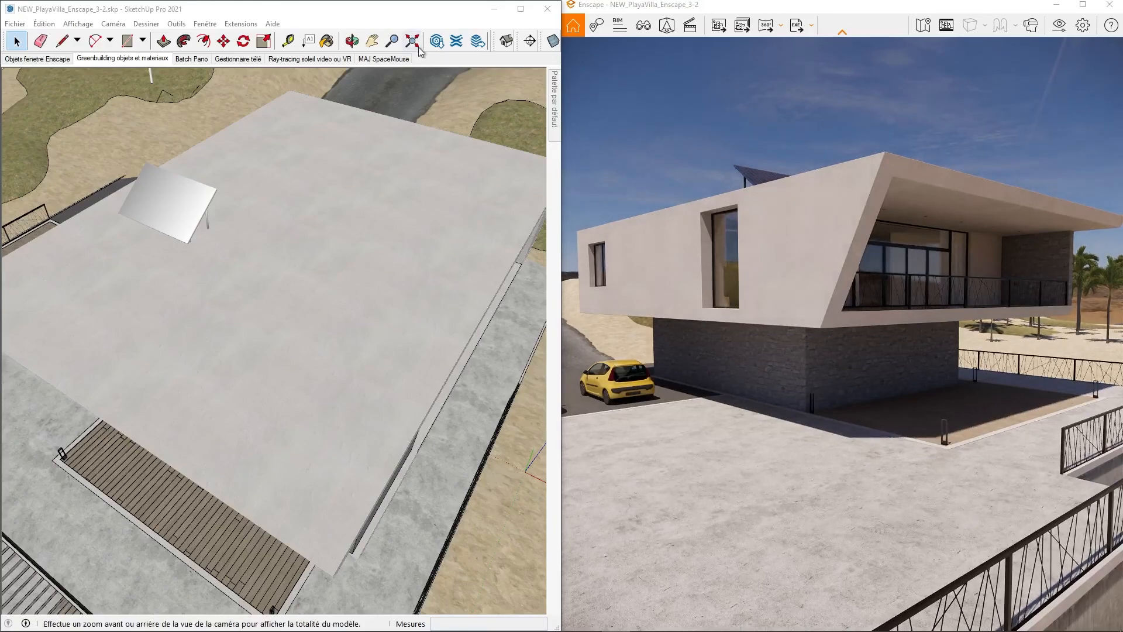
pyautogui.click(379, 16)
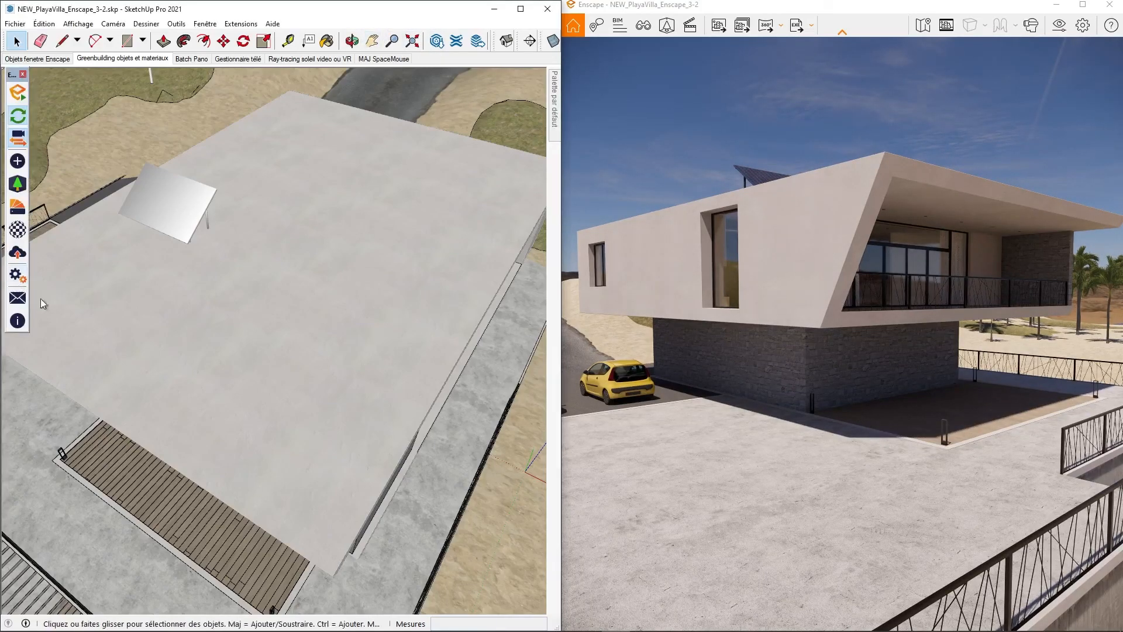
pyautogui.click(17, 275)
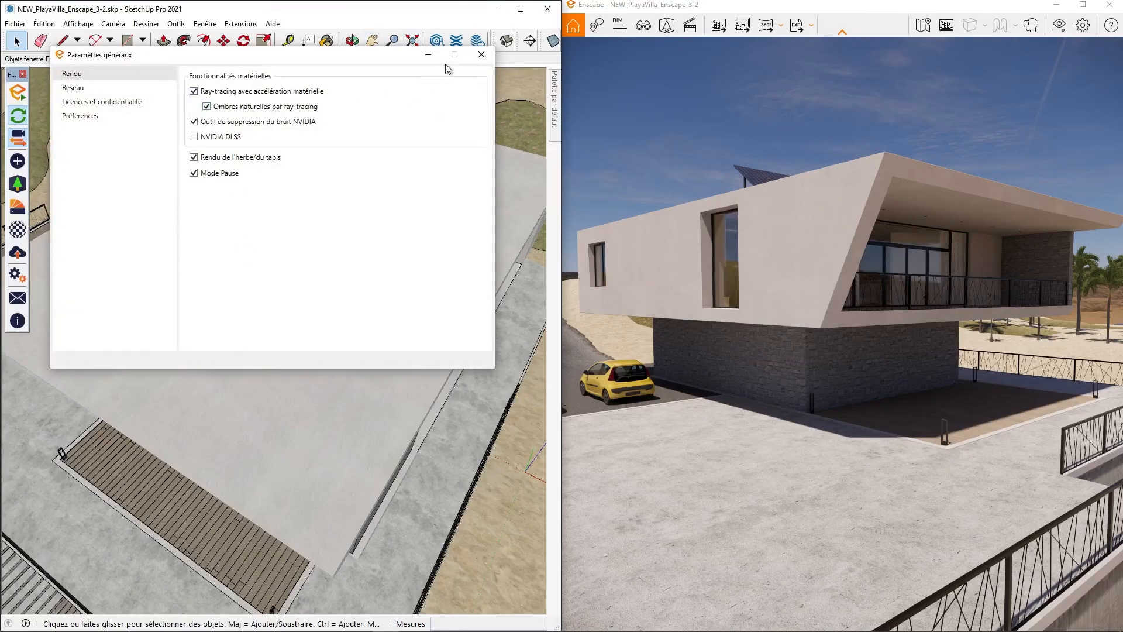
pyautogui.click(481, 54)
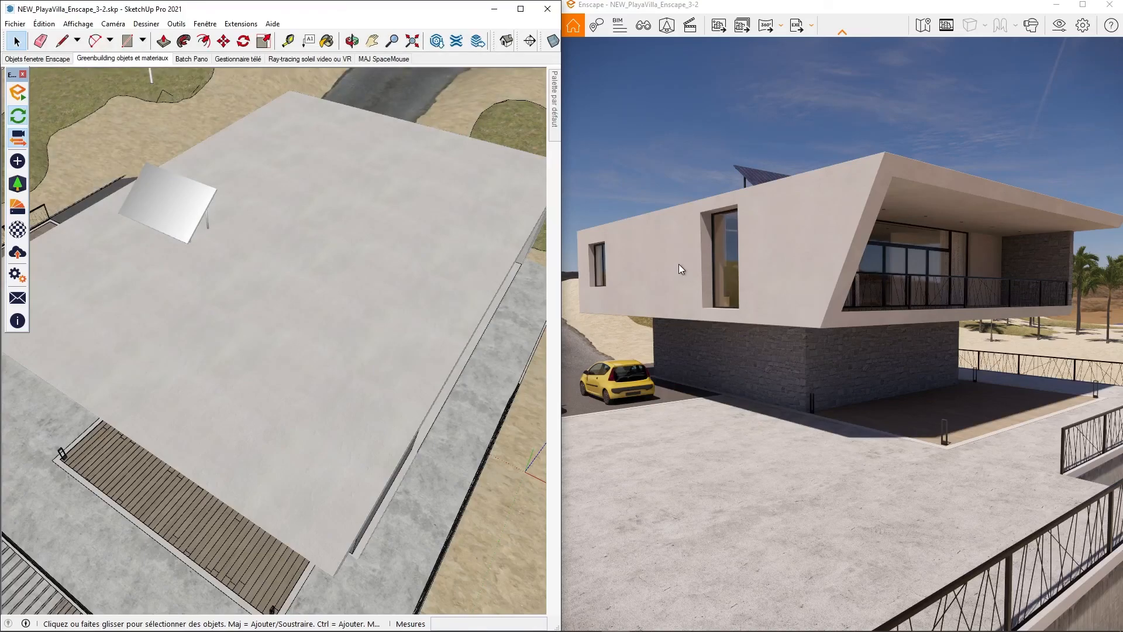
# Look at the video path options in Enscape's video editor, and close it to return to the villa view.
pyautogui.click(690, 25)
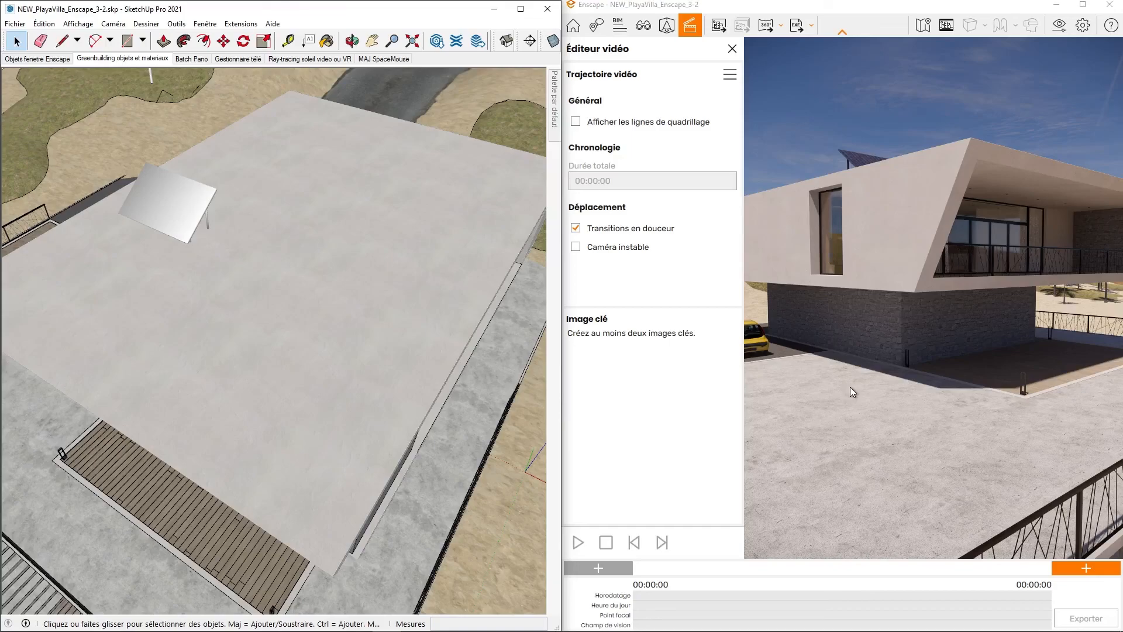
pyautogui.click(731, 48)
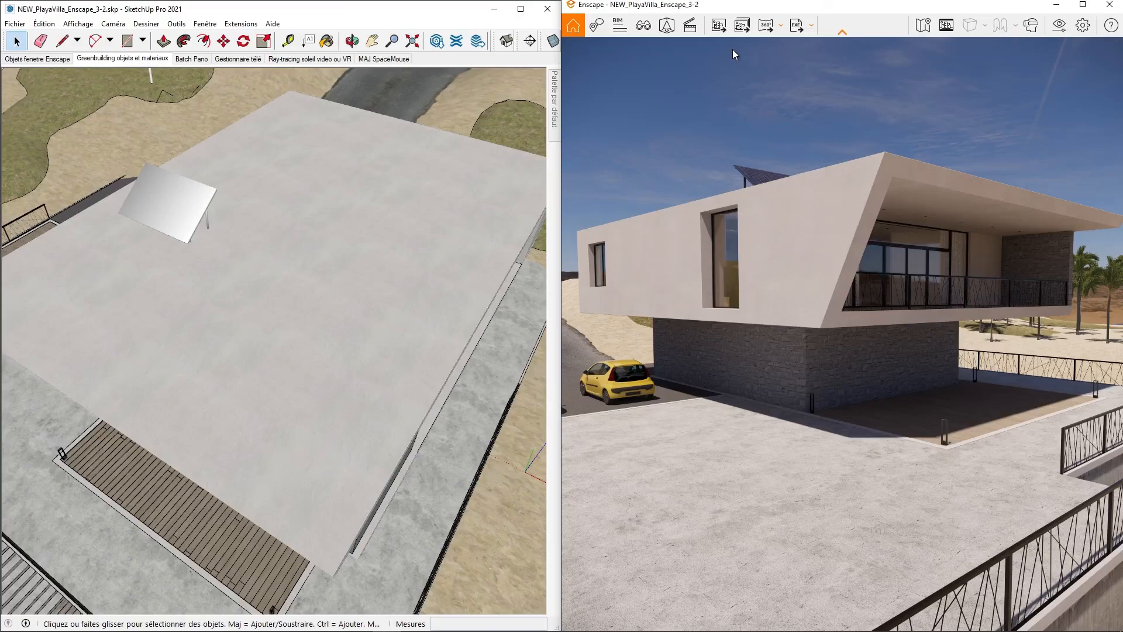
pyautogui.click(811, 251)
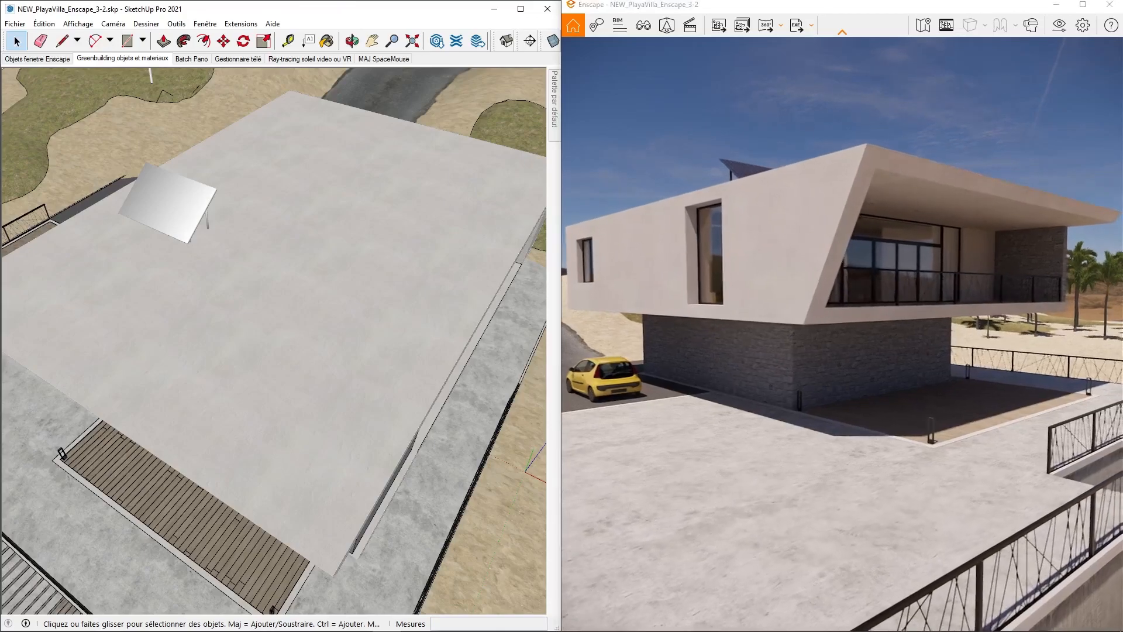